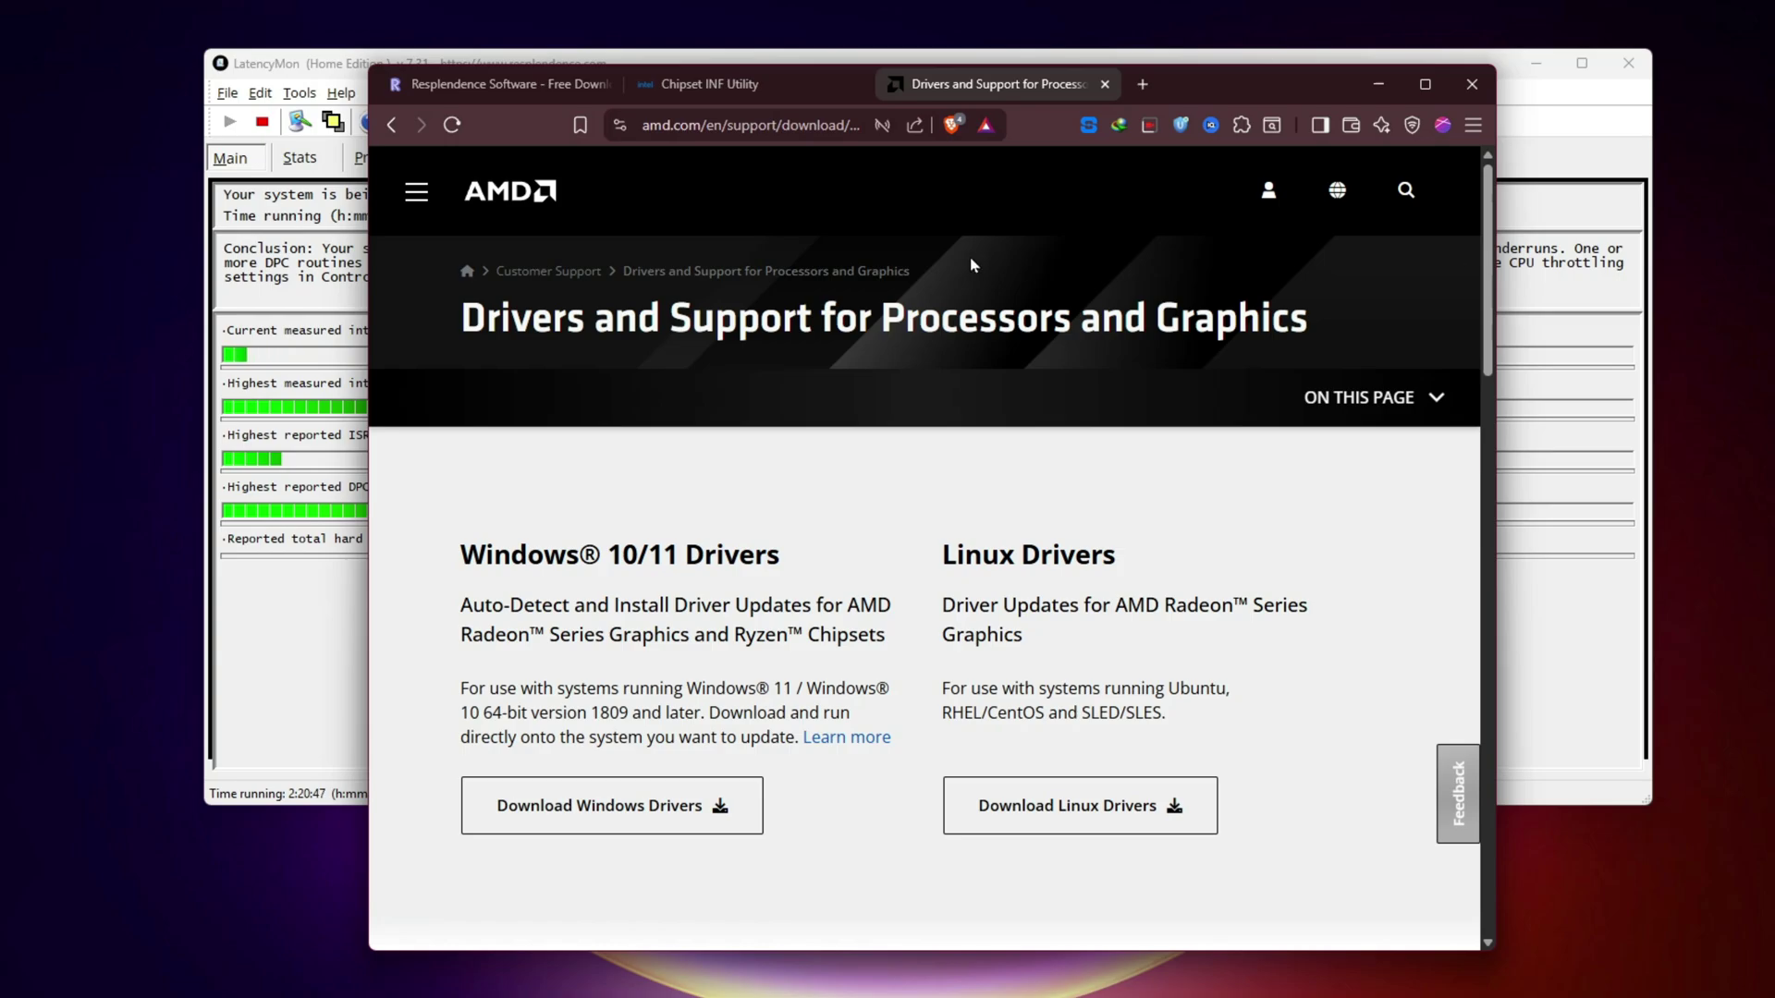
# Step: Close the browser window and all its tabs, including the AMD drivers page
pyautogui.click(1468, 85)
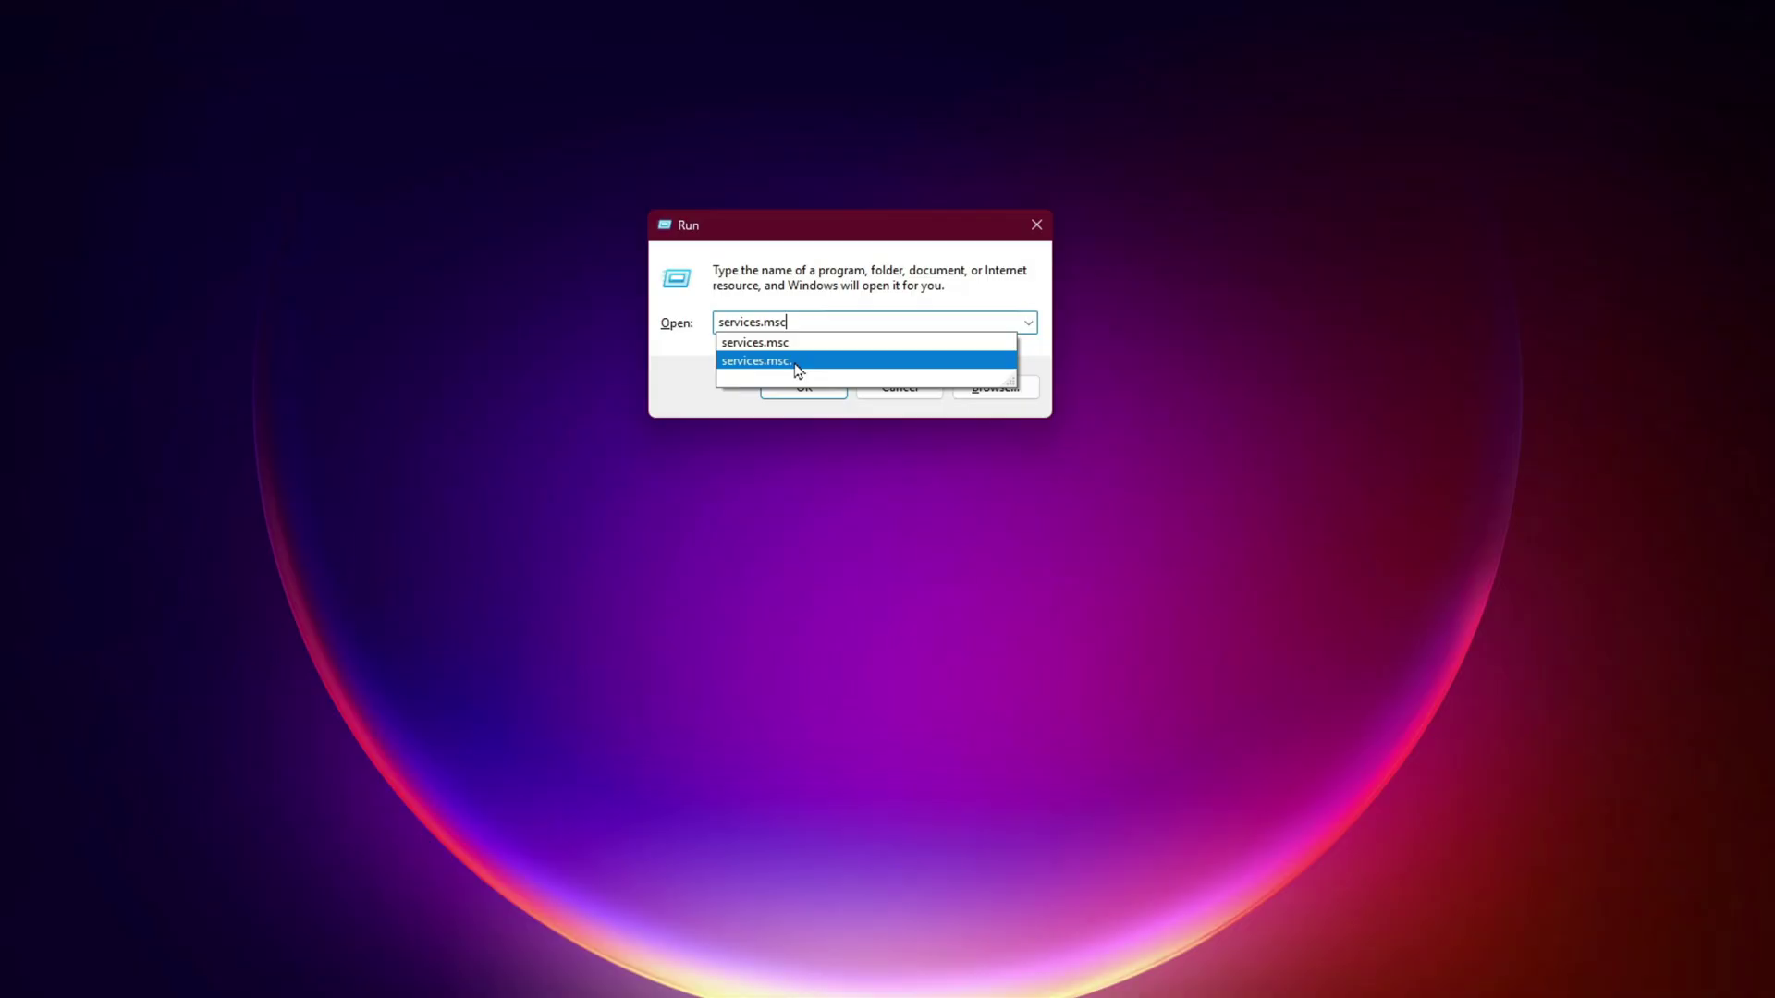
# Step: Launch the Services console from the recent services.msc entry in Run
pyautogui.click(787, 344)
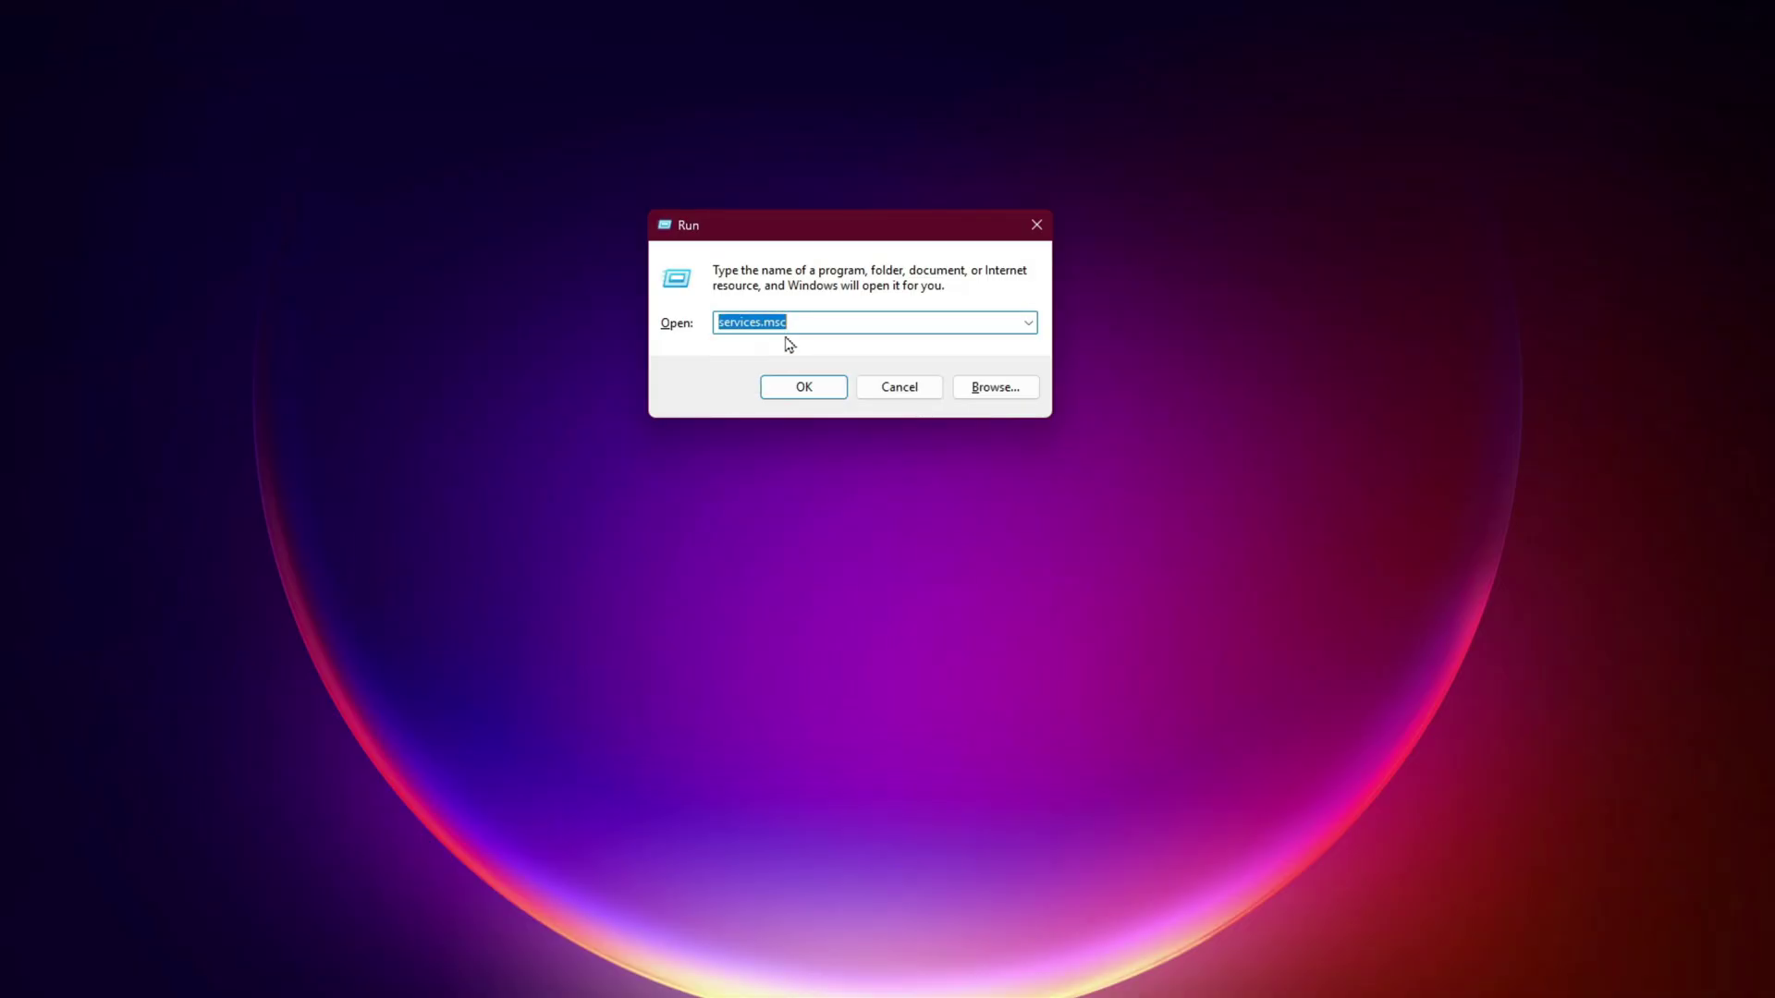
pyautogui.click(803, 390)
pyautogui.moveTo(649, 136); pyautogui.dragTo(742, 131)
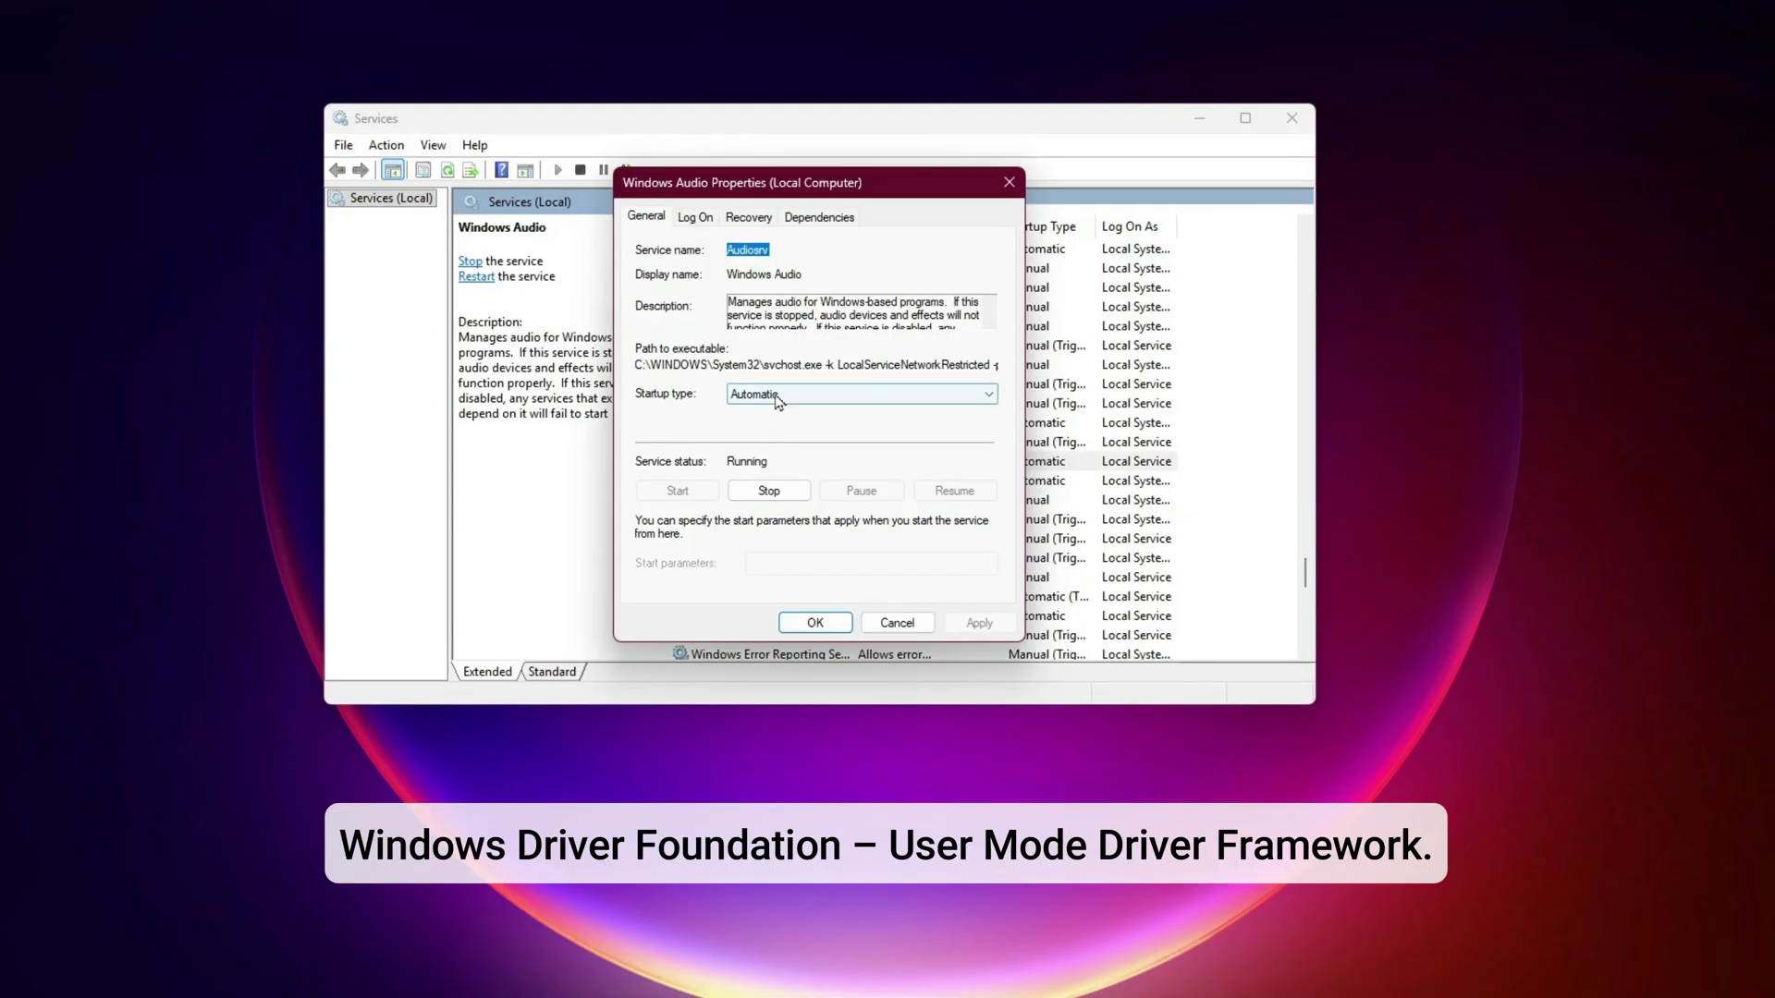
# Step: Leave Windows Audio's startup type on Automatic, cancel its properties, and close Services
pyautogui.click(781, 394)
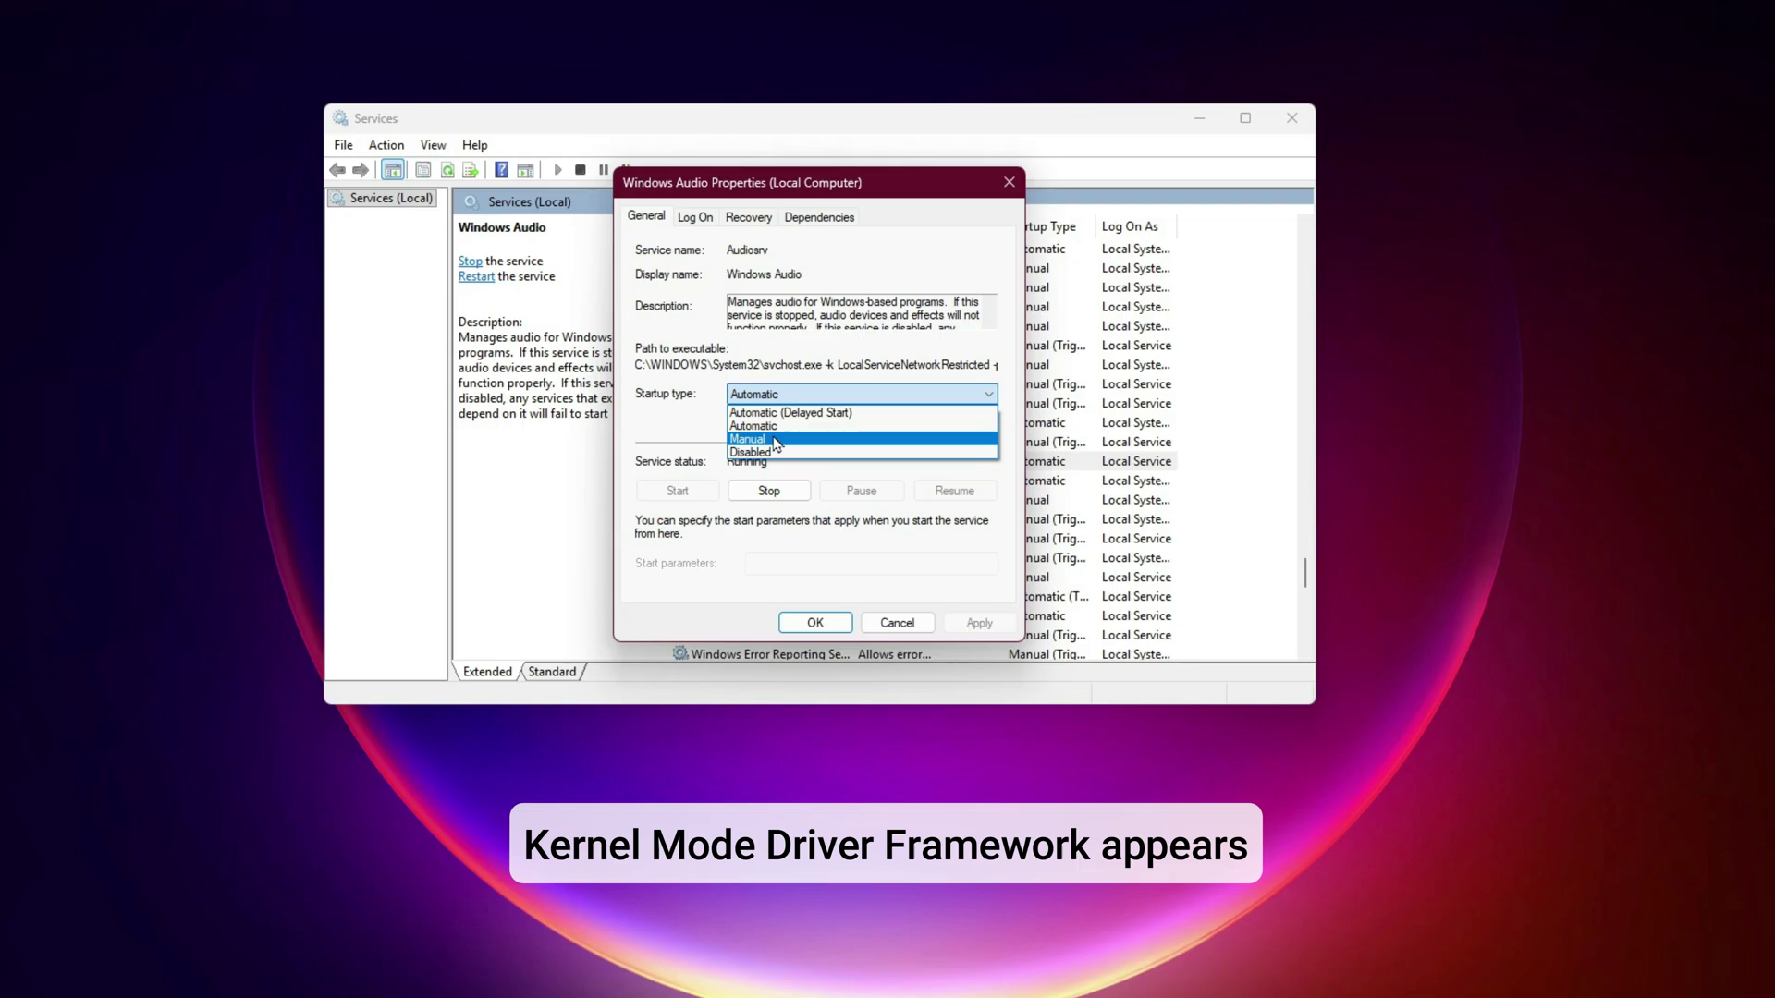
pyautogui.press('Up')
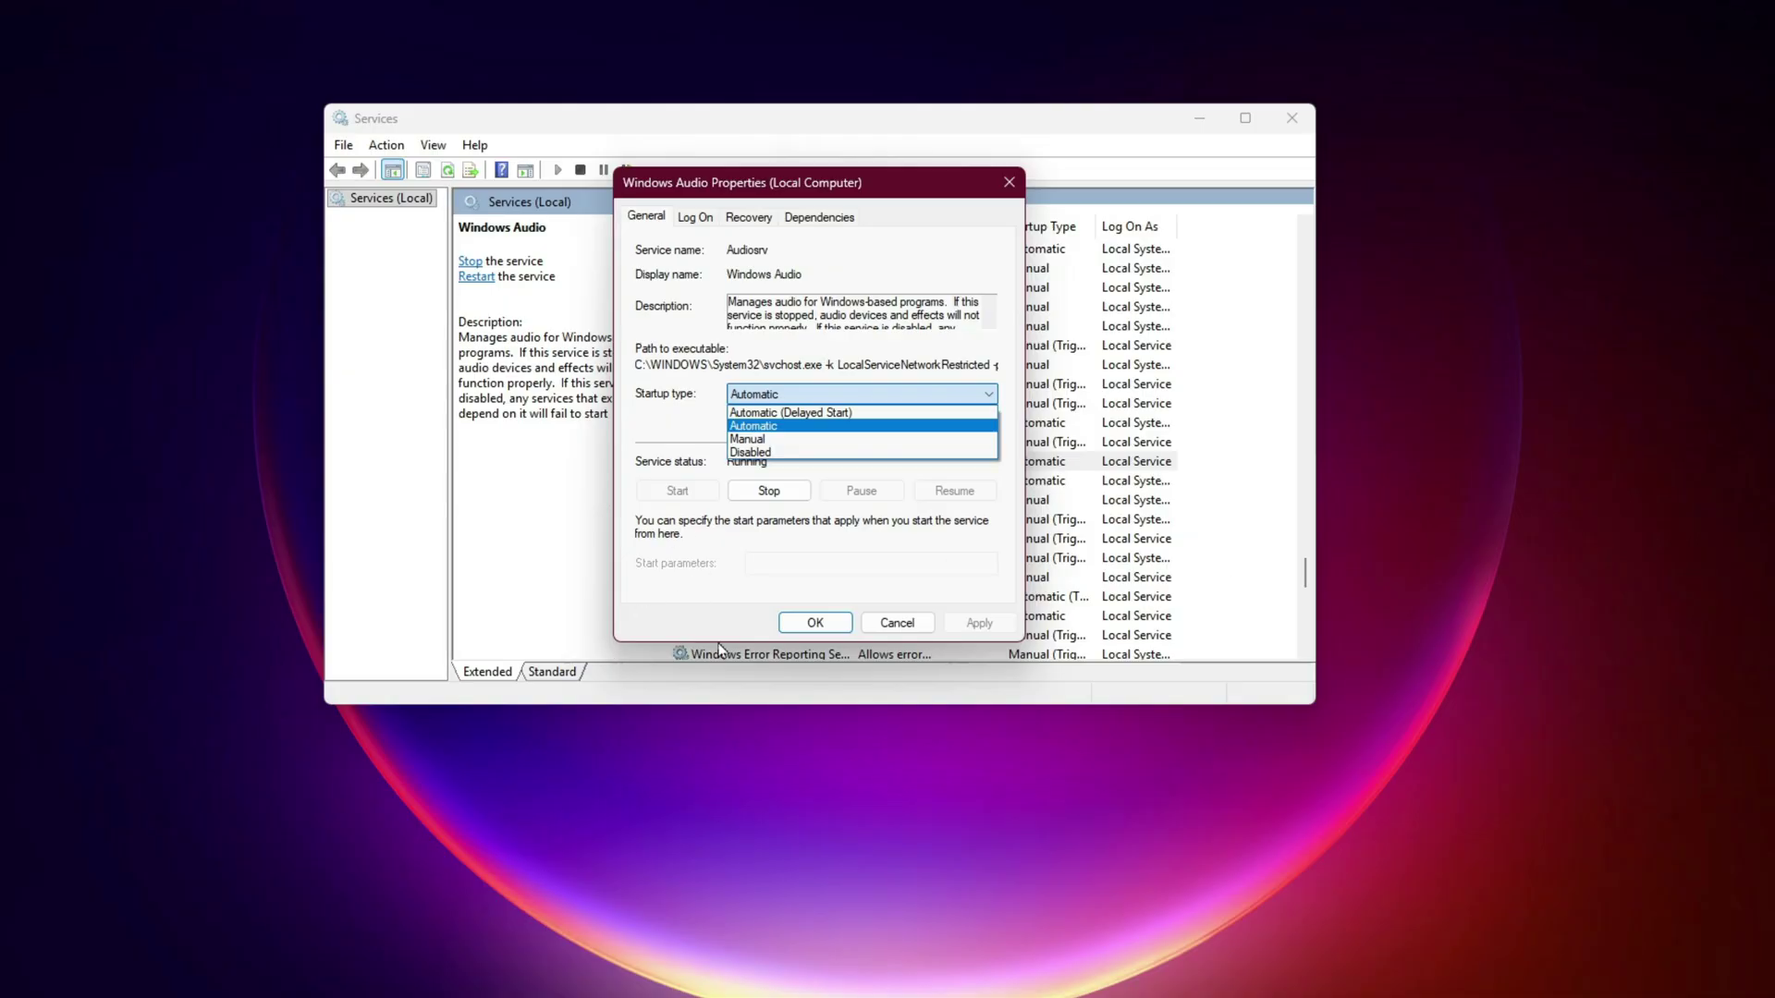
pyautogui.click(939, 638)
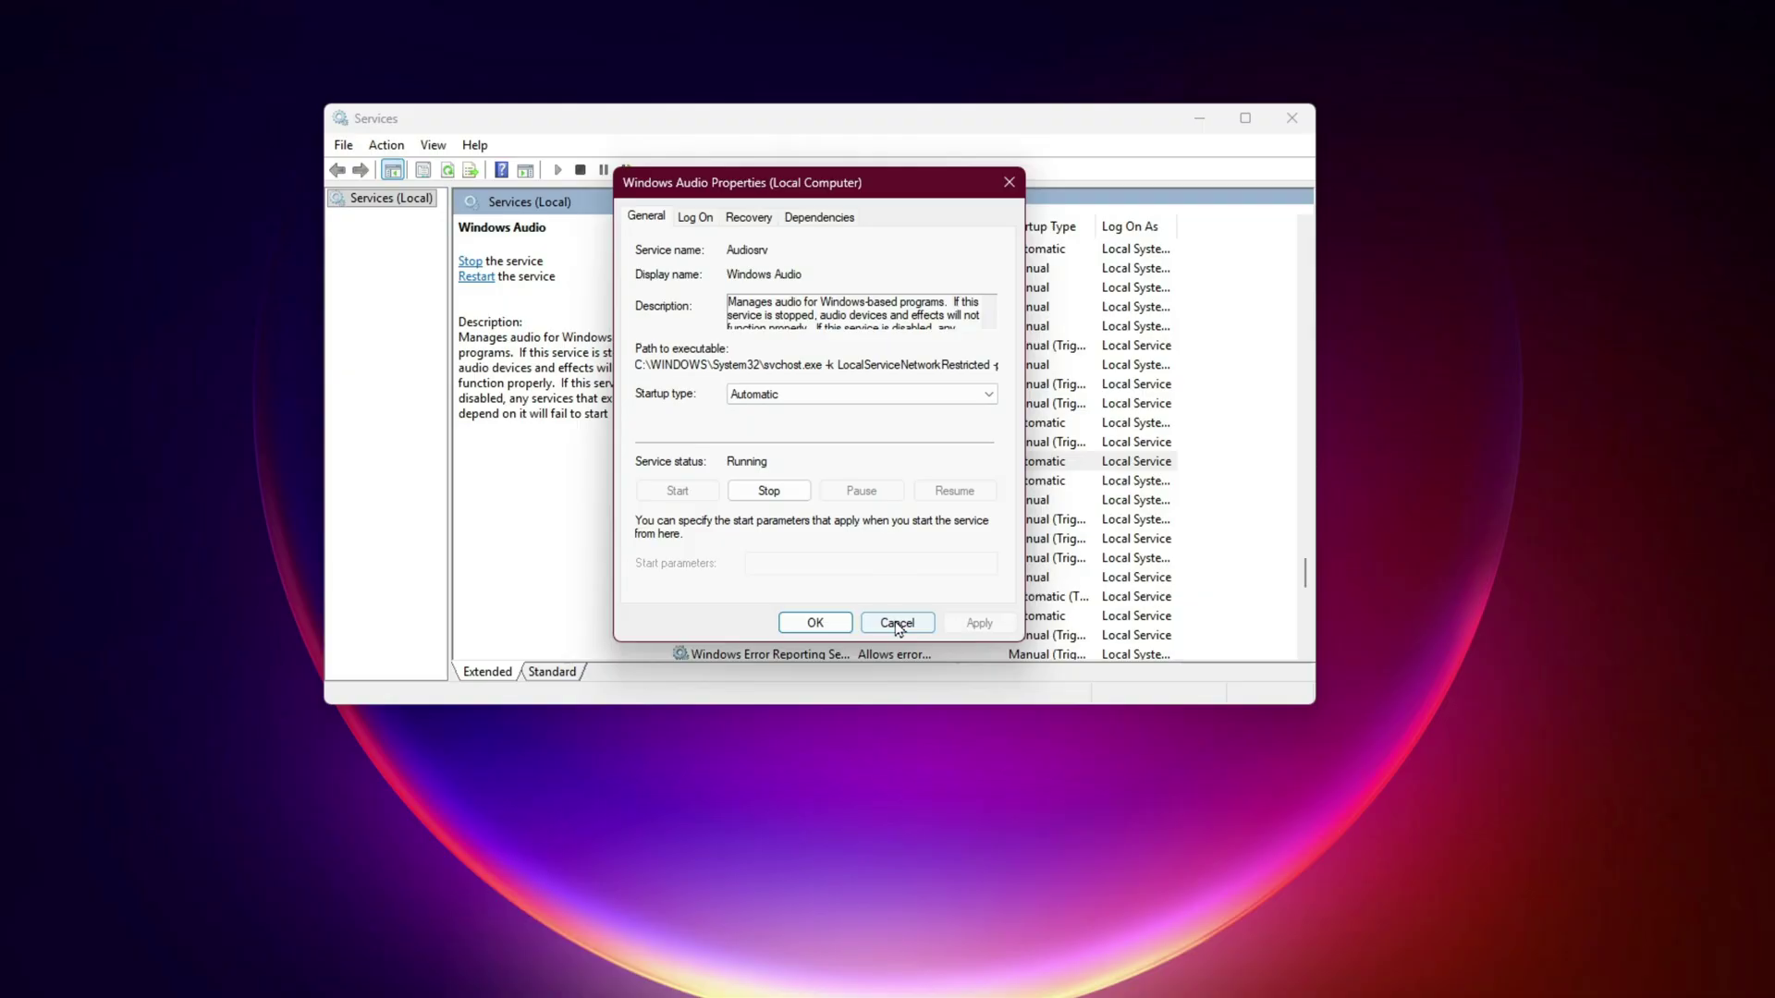
pyautogui.click(897, 622)
pyautogui.click(1293, 119)
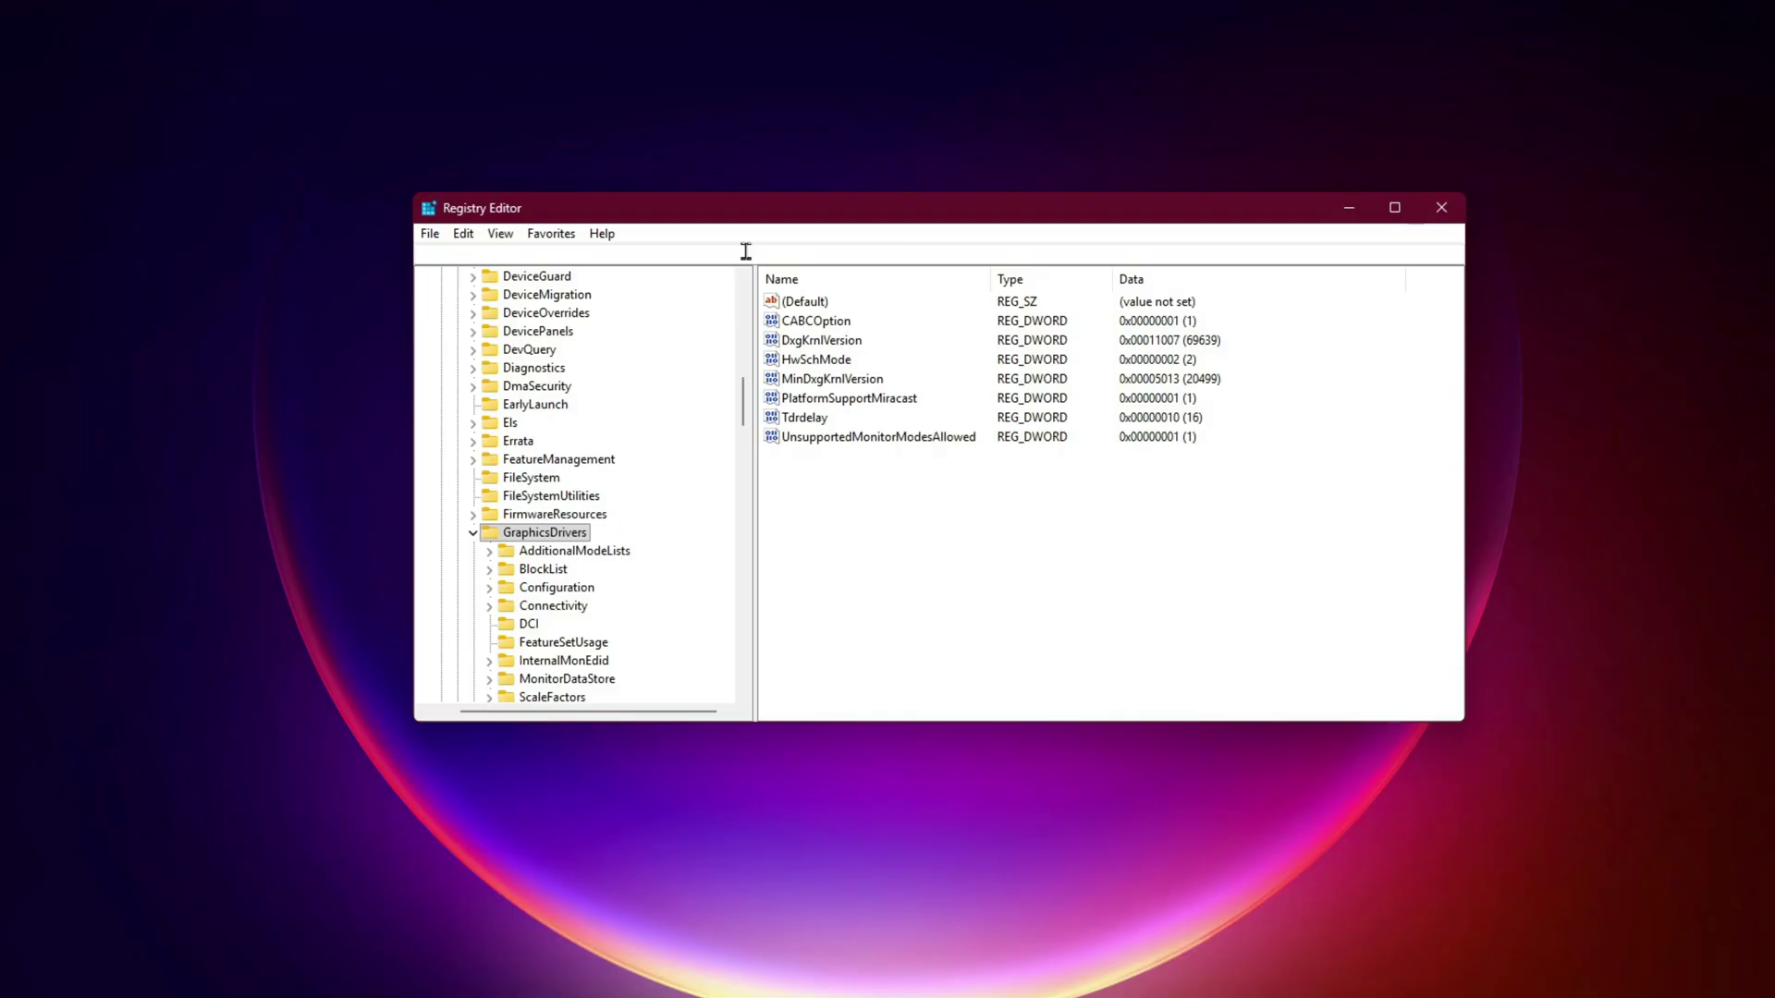
# Step: Navigate Registry Editor to HKLM\SYSTEM\CurrentControlSet\Services\Wdf01000 and focus its values list
pyautogui.click(746, 252)
pyautogui.write('HKEY_LOCAL_MACHINE\\SYSTEM\\CurrentControlSet\\Services\\Wdf01000')
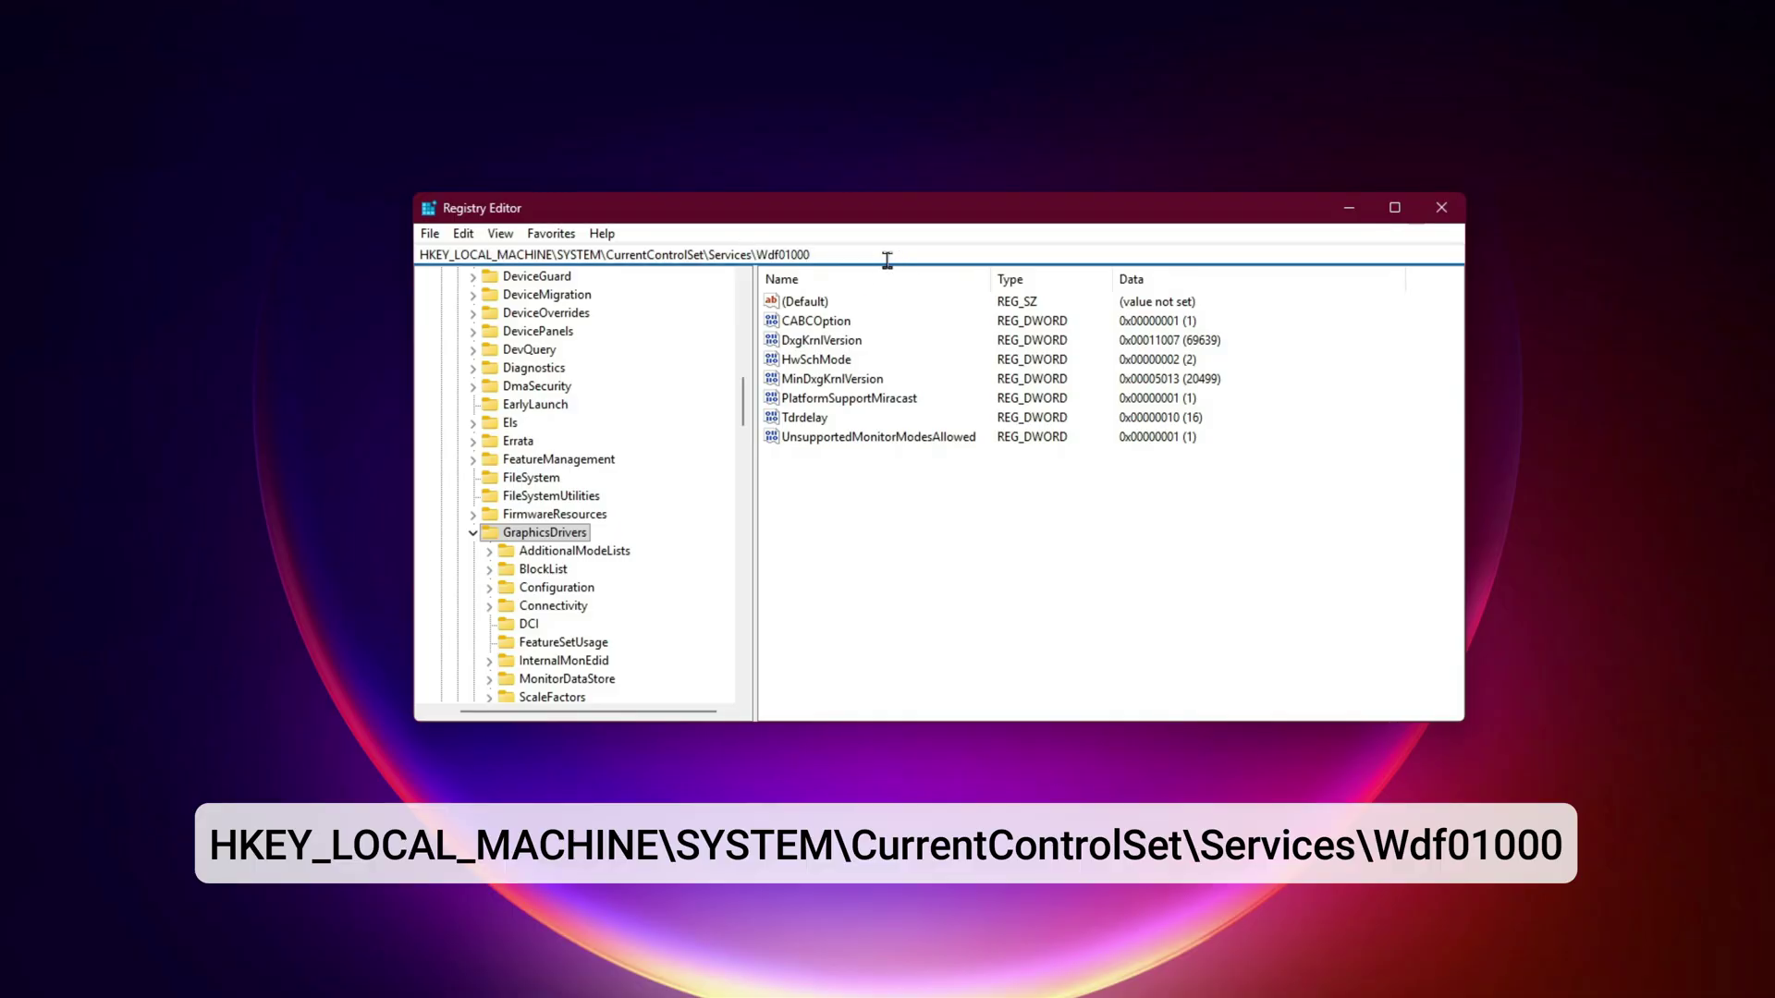
pyautogui.press('Return')
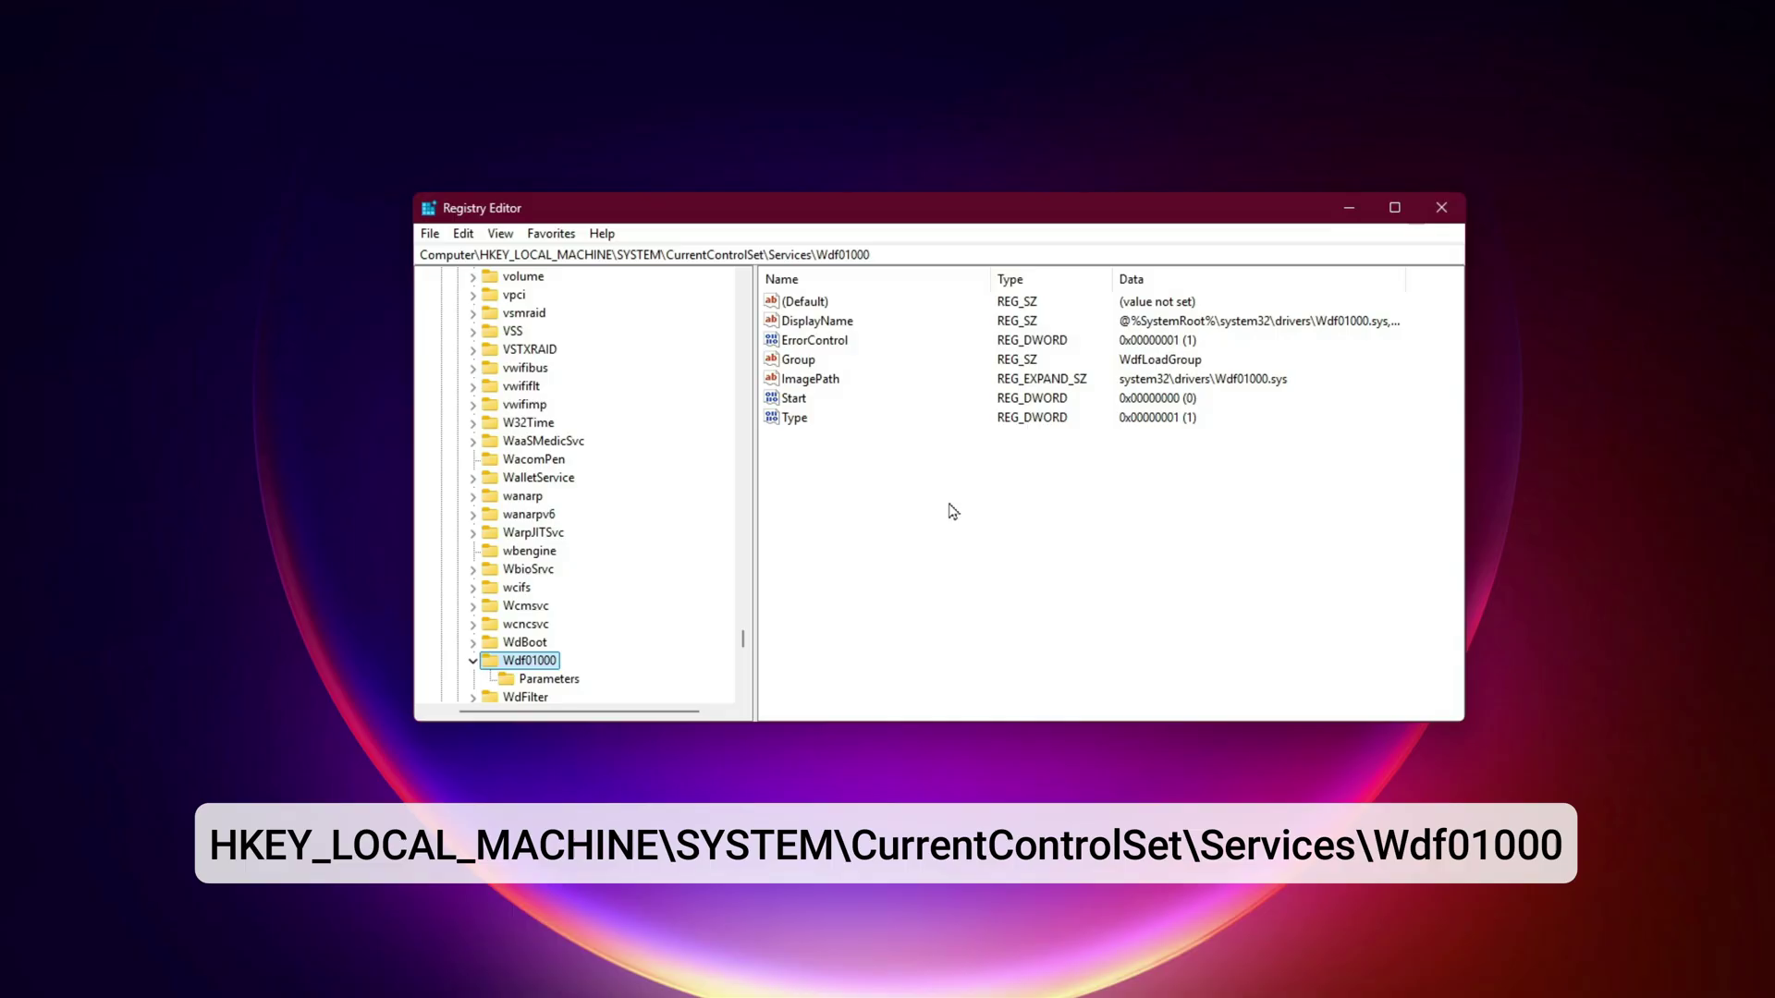
pyautogui.click(818, 464)
# Step: Create a DWORD (32-bit) value named IdlePollingTimeout under Wdf01000 with data 1
pyautogui.rightClick(818, 464)
pyautogui.moveTo(855, 465)
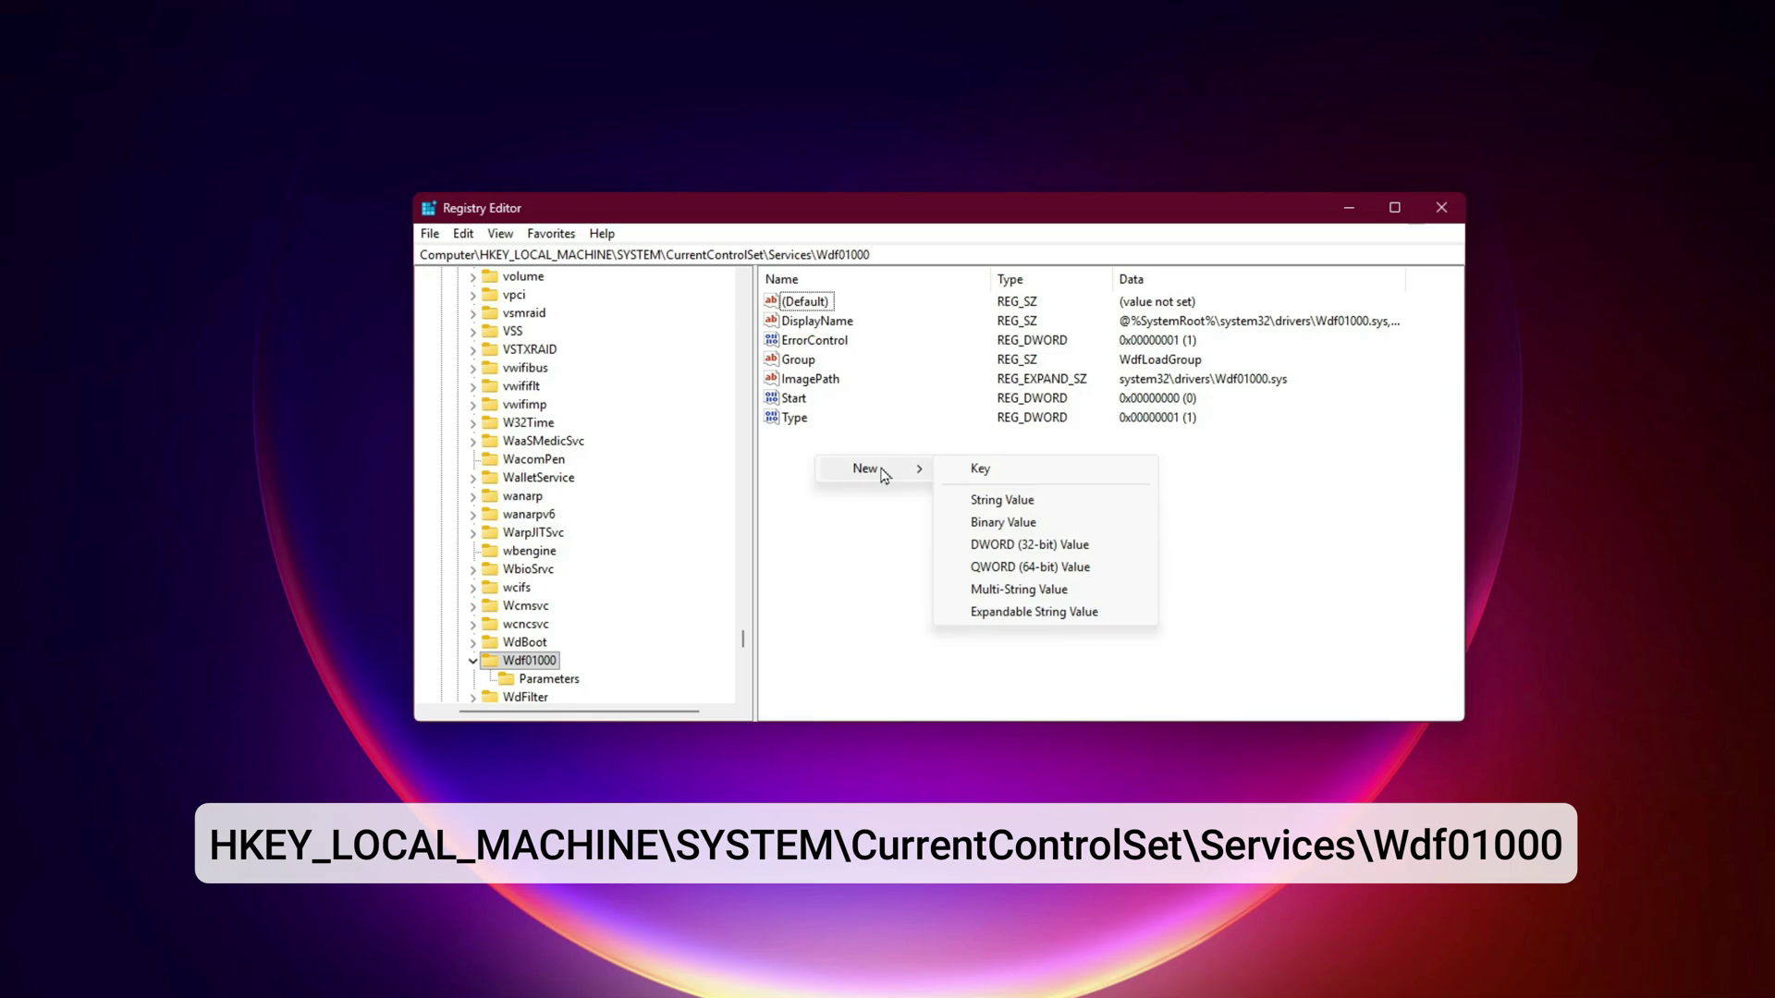
pyautogui.click(1012, 551)
pyautogui.write('IdlePollingTimeout')
pyautogui.press('Return')
pyautogui.doubleClick(832, 437)
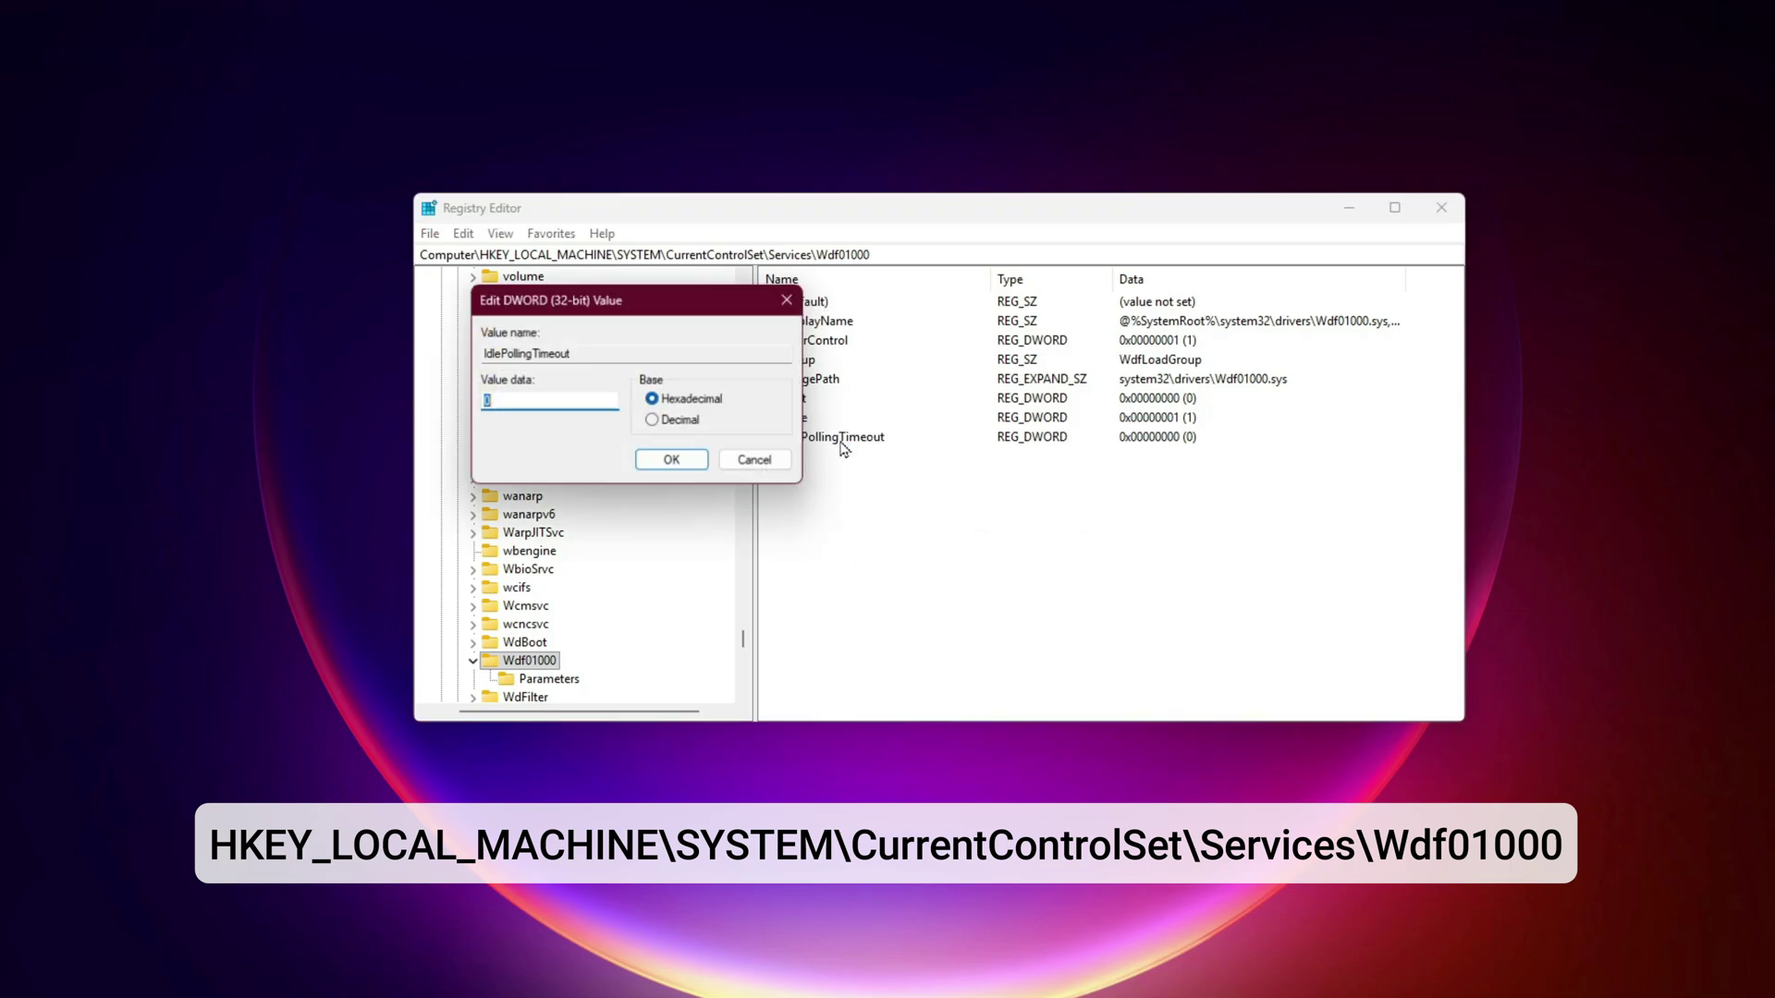
pyautogui.write('1')
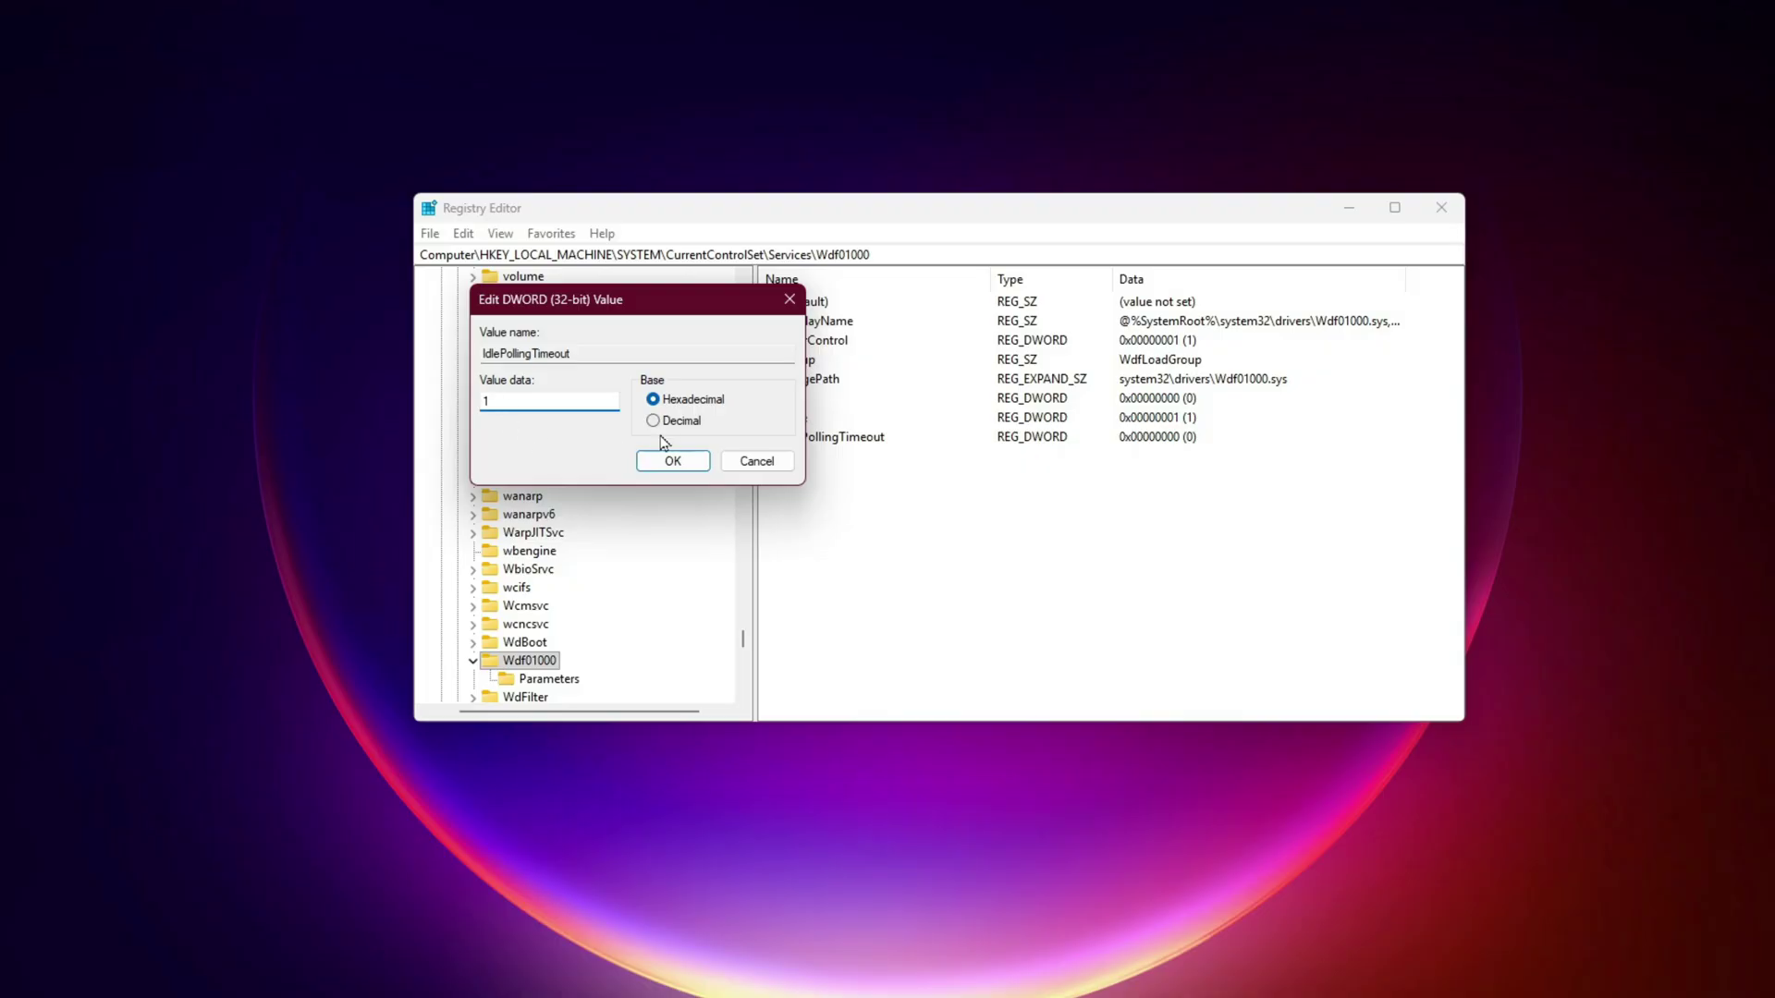
pyautogui.click(666, 471)
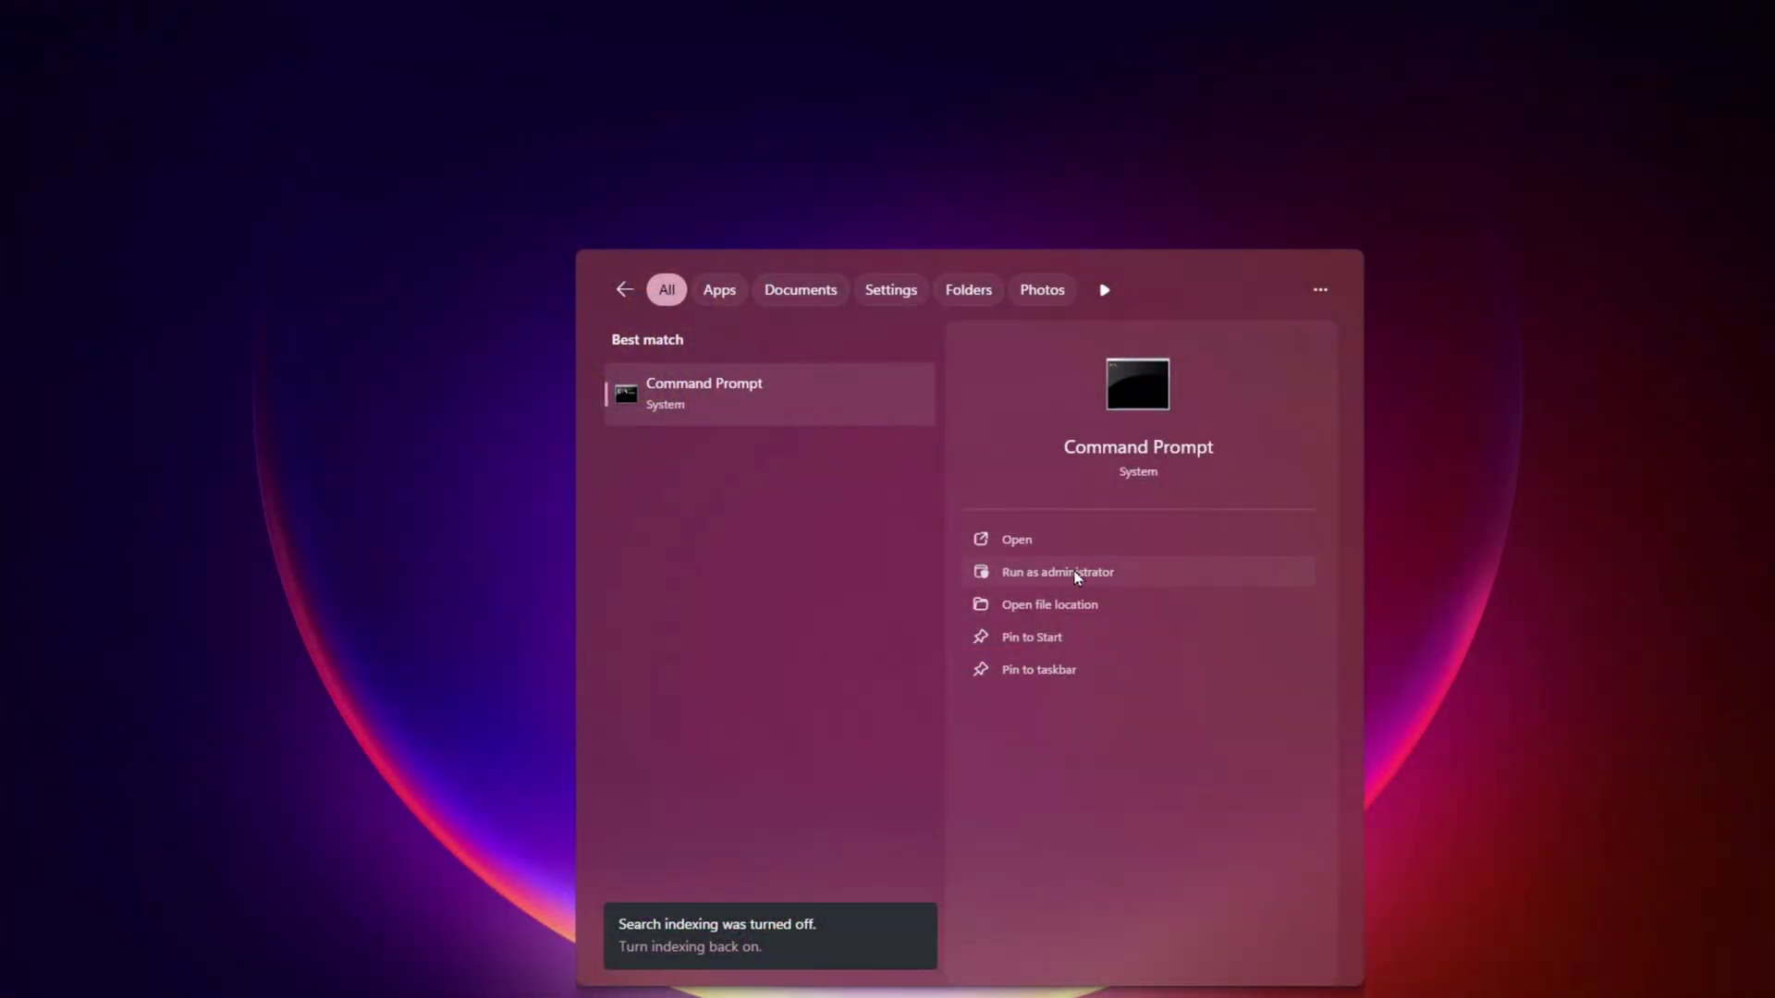
# Step: Run powercfg -h off and powercfg -devicequery wake_armed in an administrator Command Prompt
pyautogui.click(1077, 575)
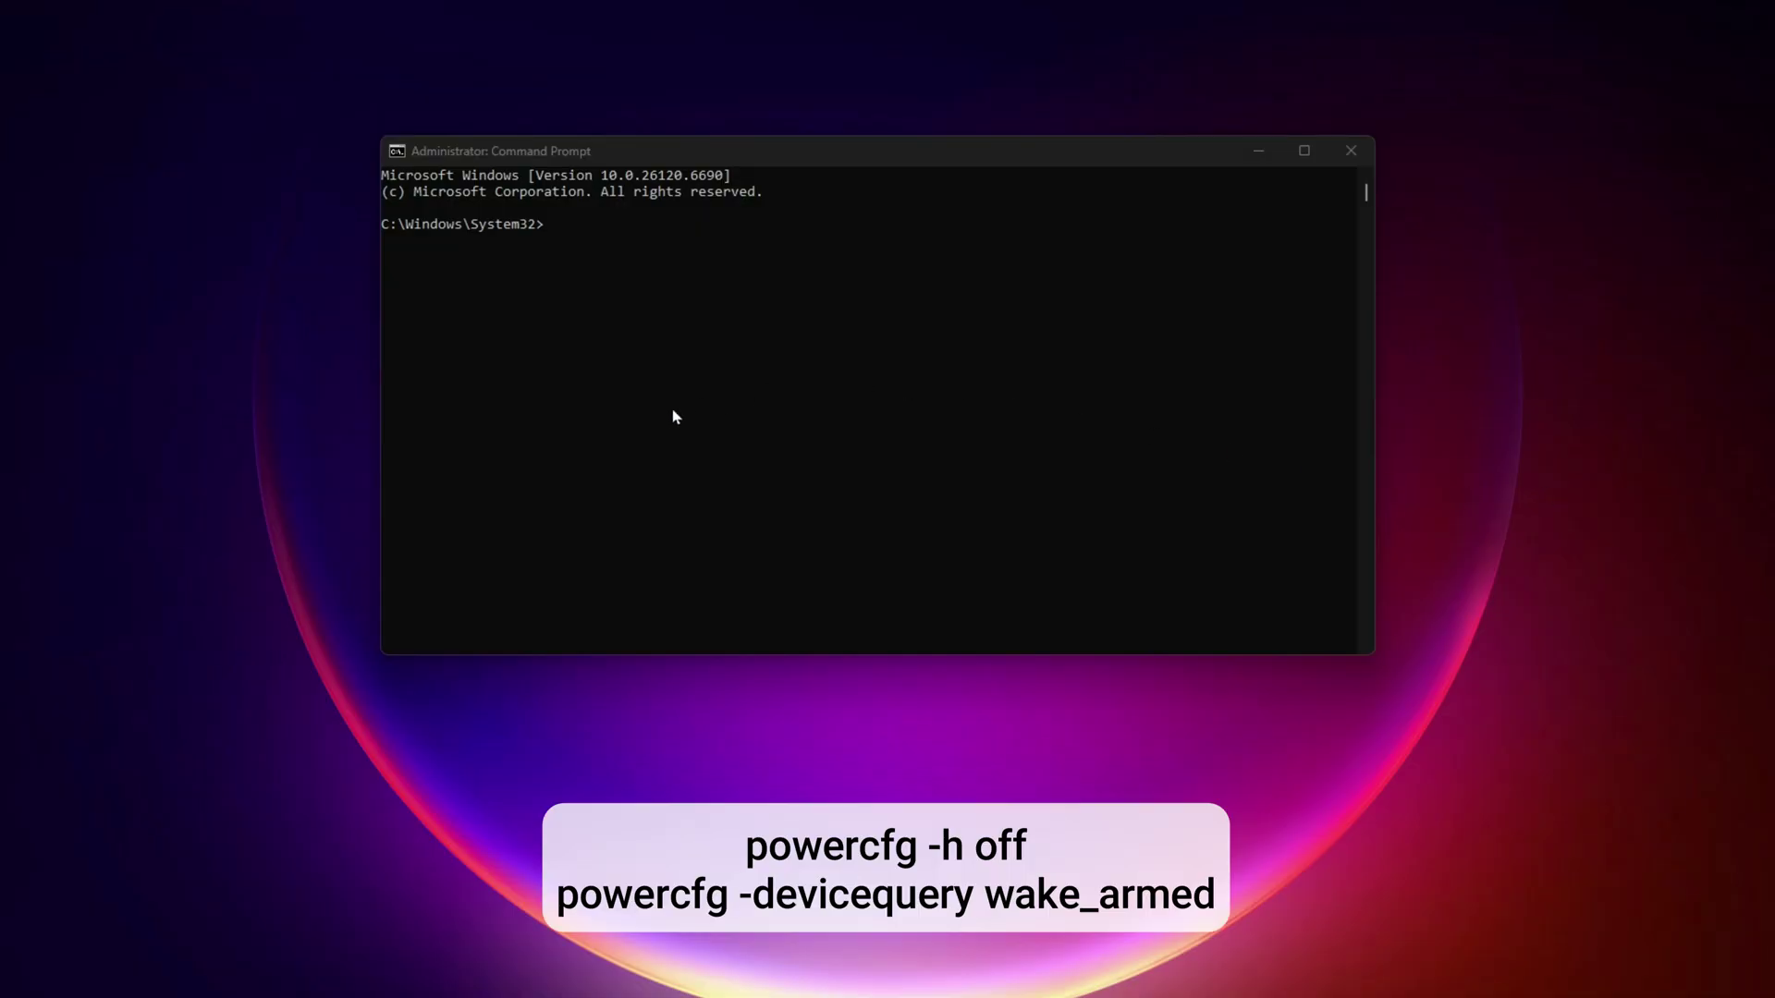
pyautogui.rightClick(675, 416)
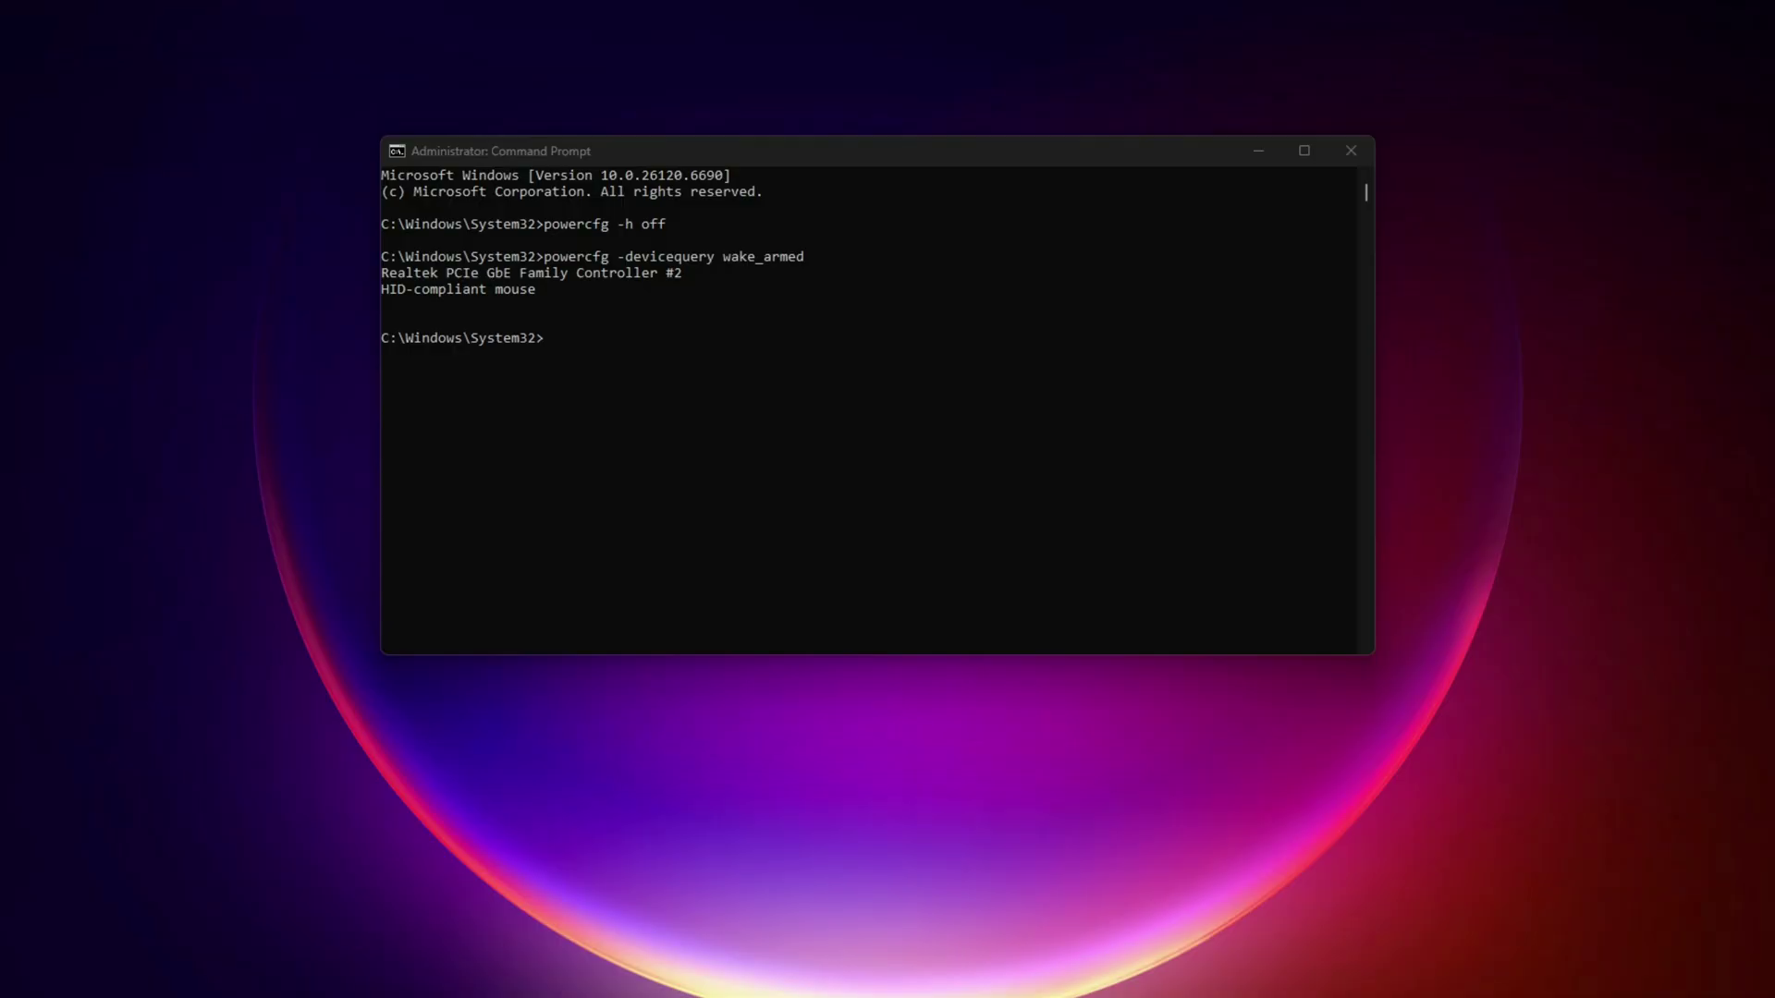
# Step: In Device Manager, untick 'Allow the computer to turn off this device' for Bluetooth XINPUT
pyautogui.press('super')
pyautogui.write('device manager')
pyautogui.click(749, 390)
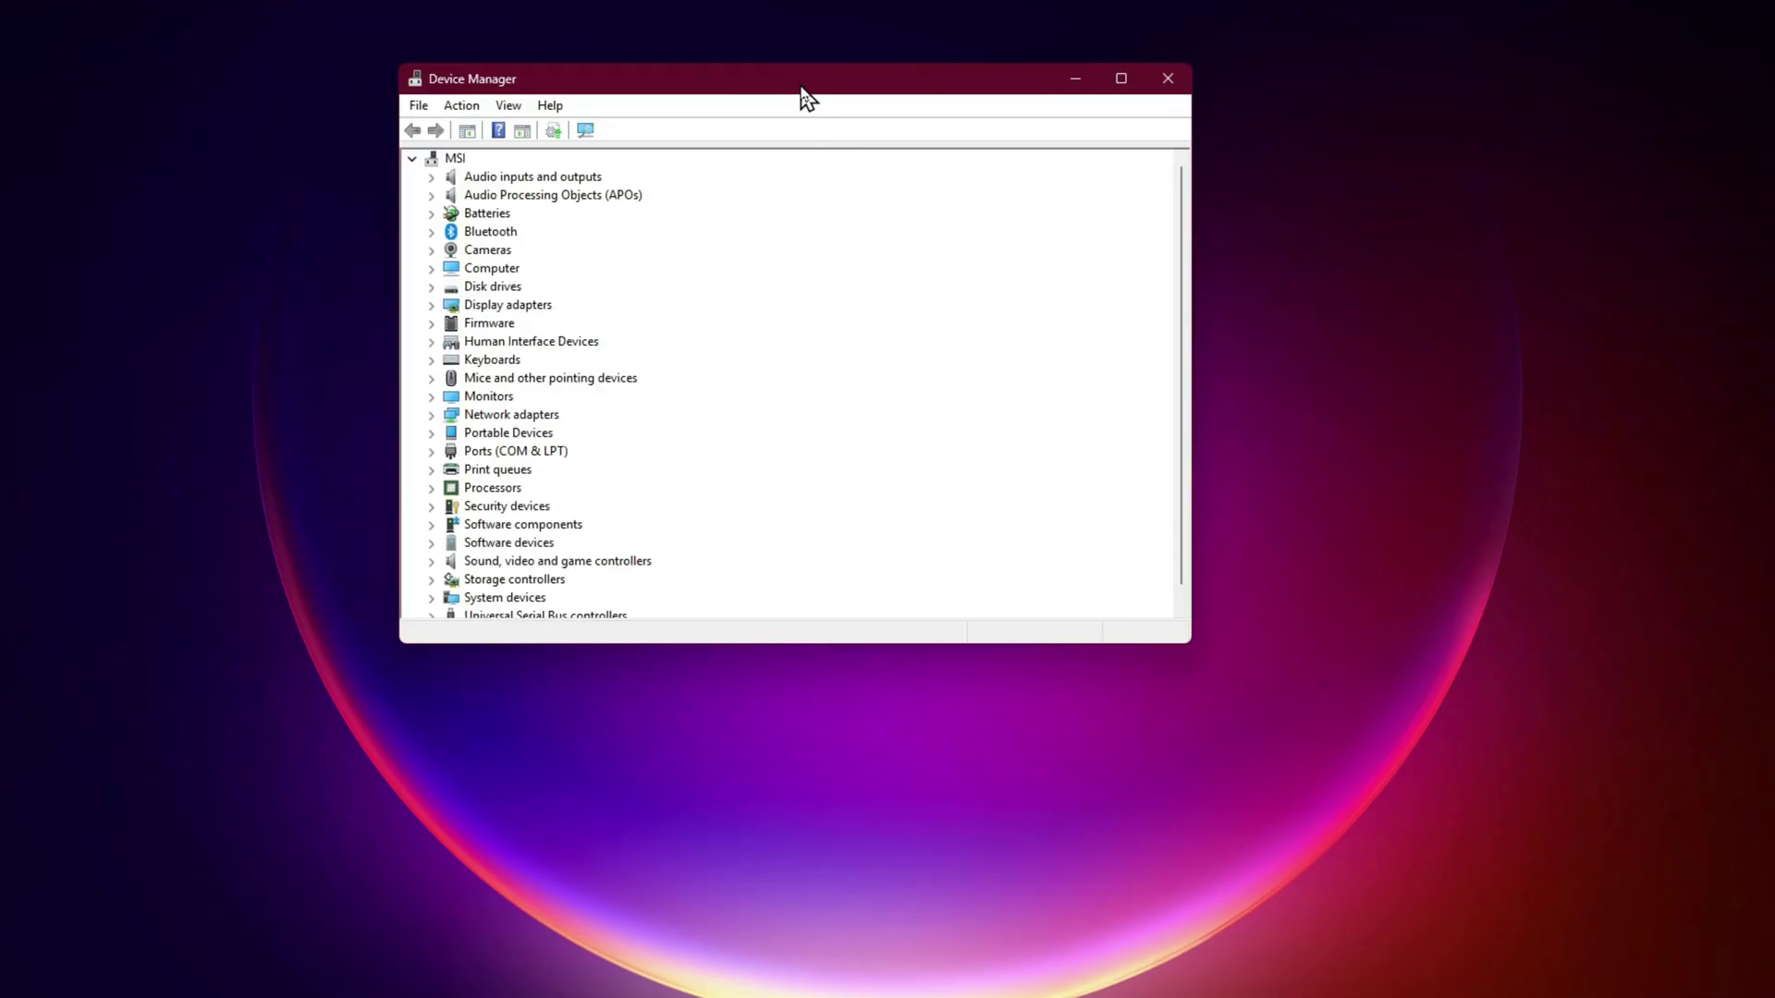
pyautogui.moveTo(801, 87); pyautogui.dragTo(825, 83)
pyautogui.click(457, 324)
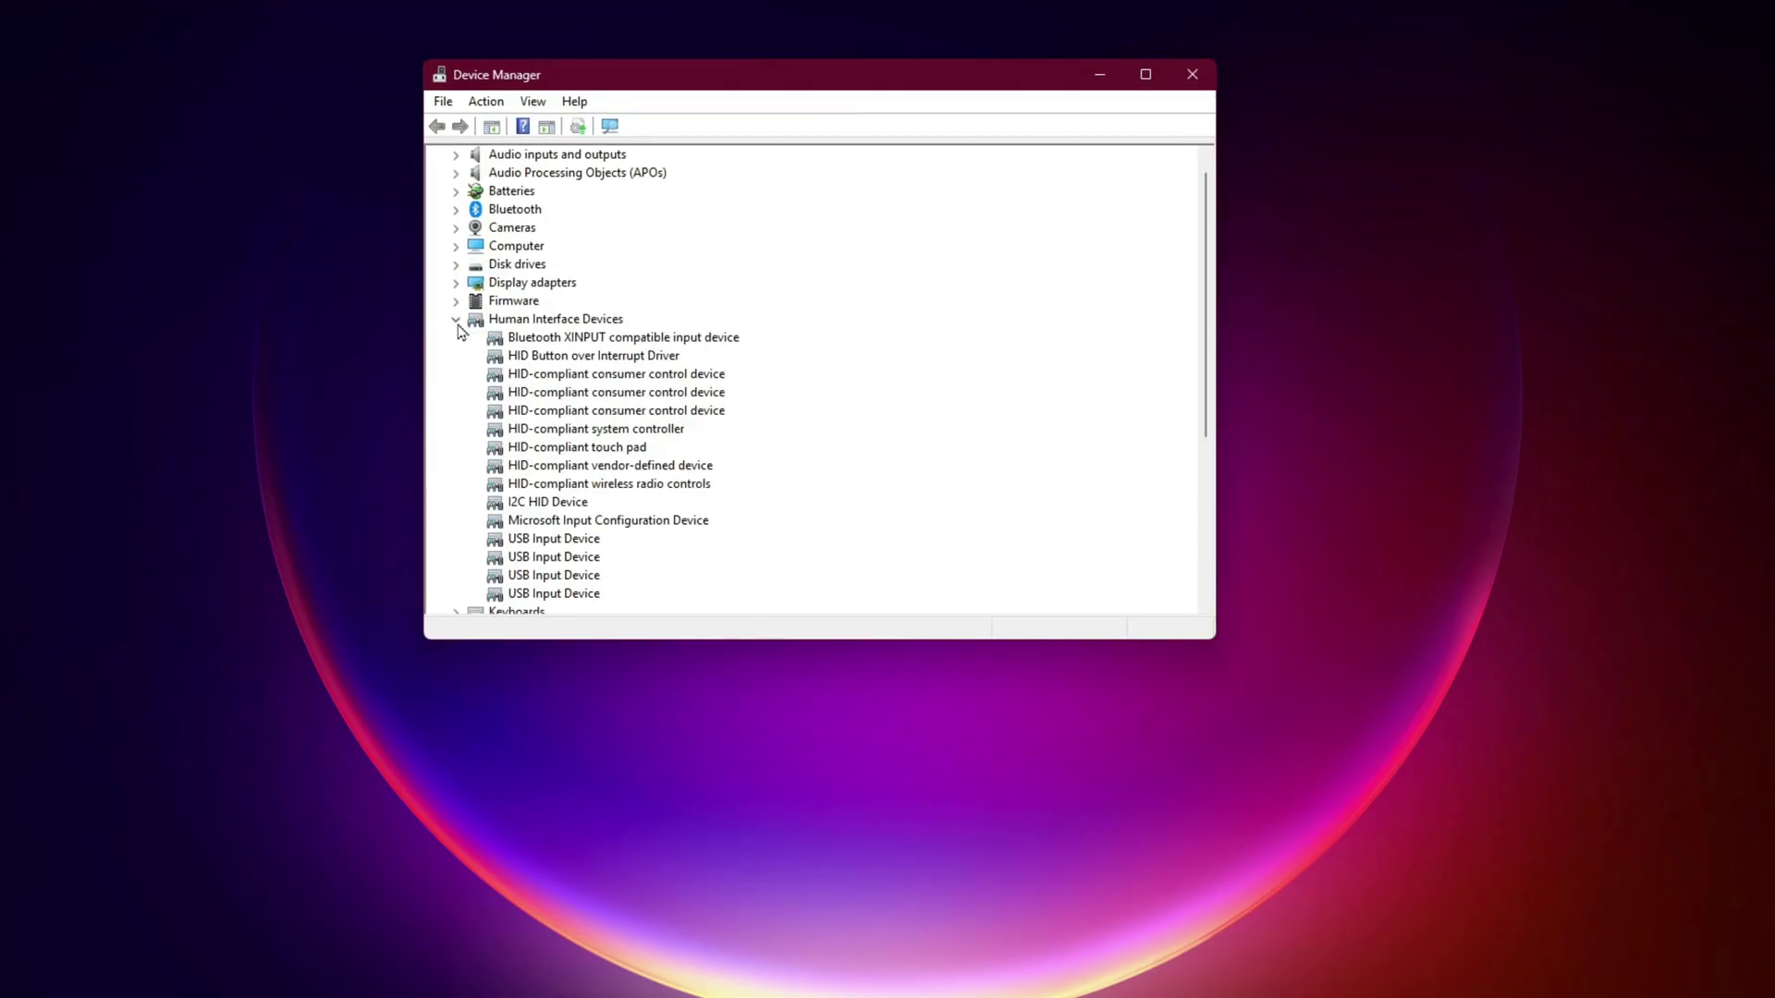
pyautogui.scroll(-1, 459, 331)
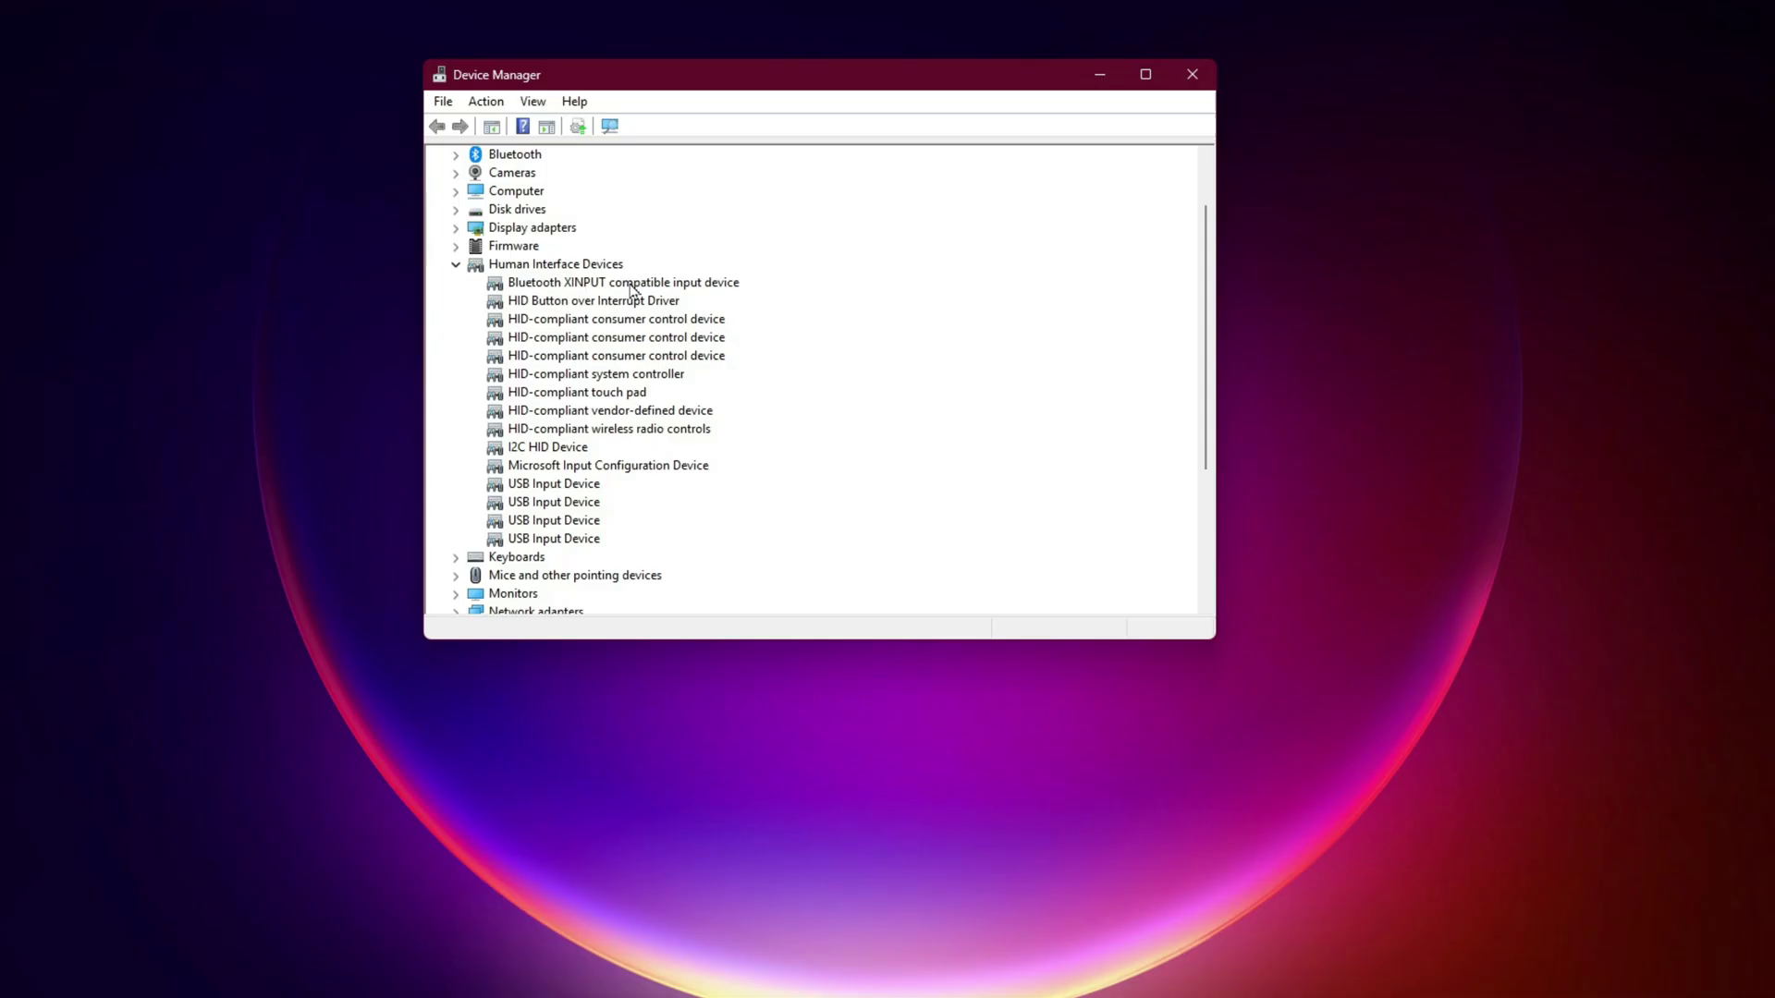
pyautogui.rightClick(637, 283)
pyautogui.click(689, 403)
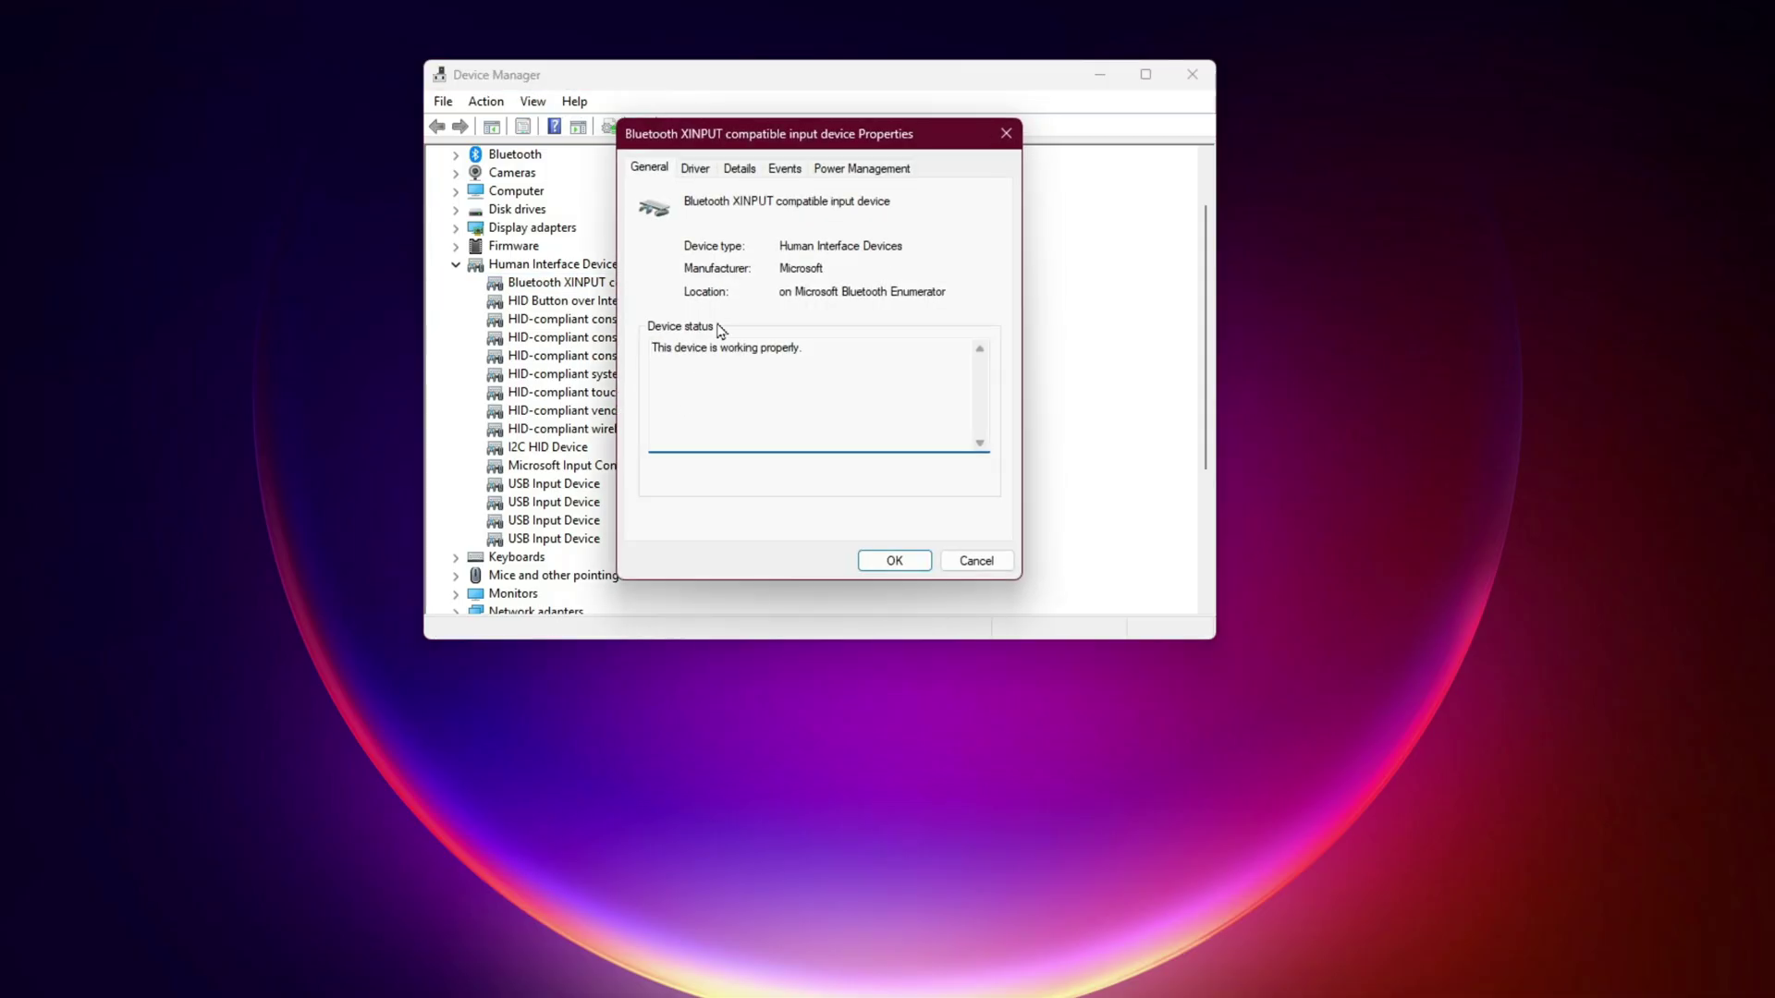
pyautogui.click(856, 171)
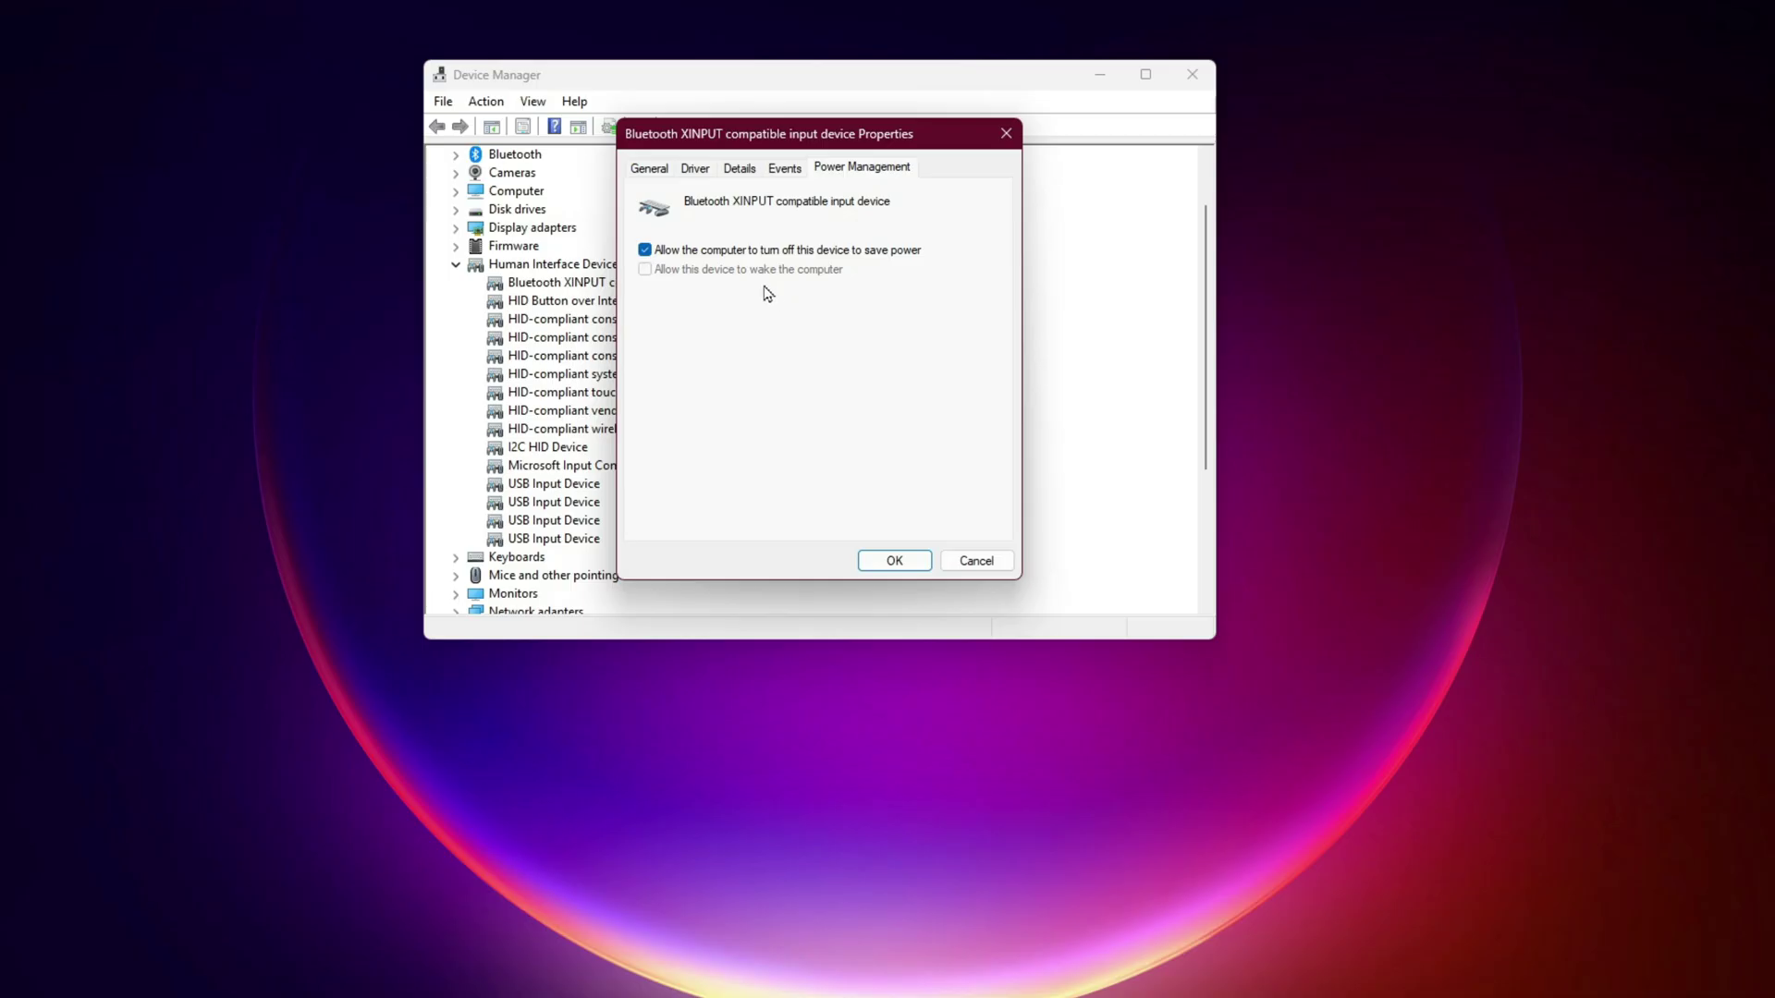
pyautogui.click(746, 252)
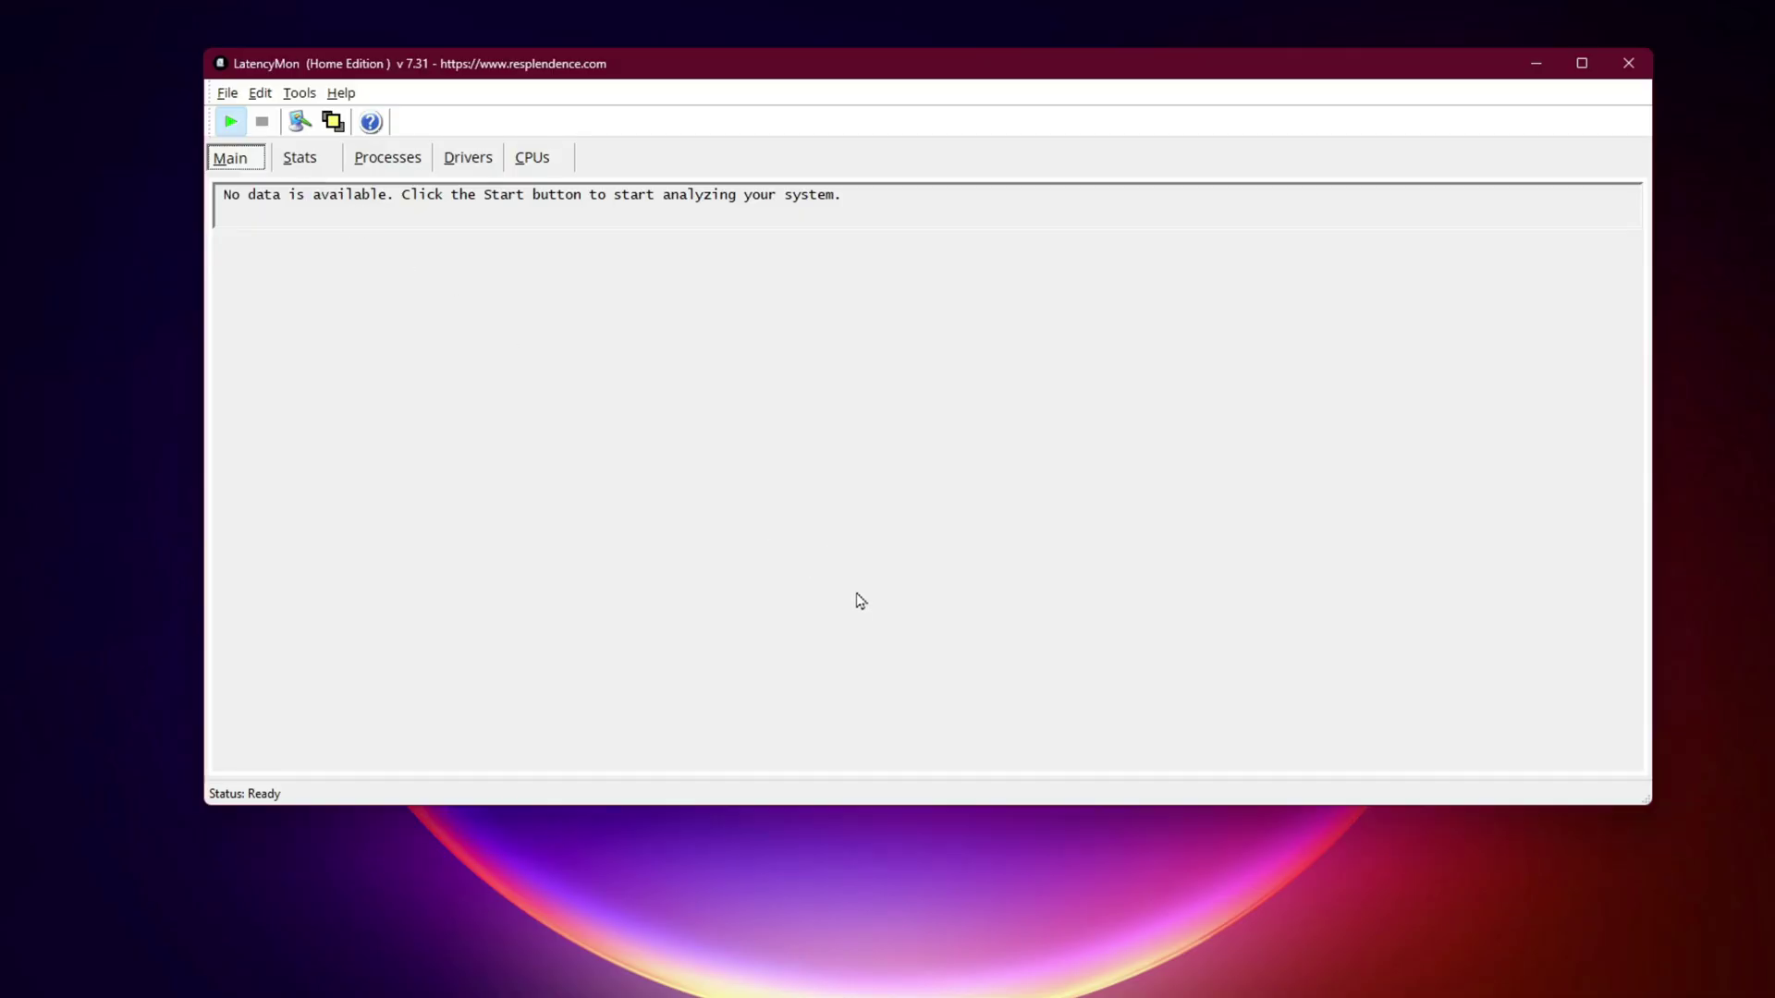
# Step: Restart LatencyMon's latency measurement with F5 to get fresh results
pyautogui.press('F5')
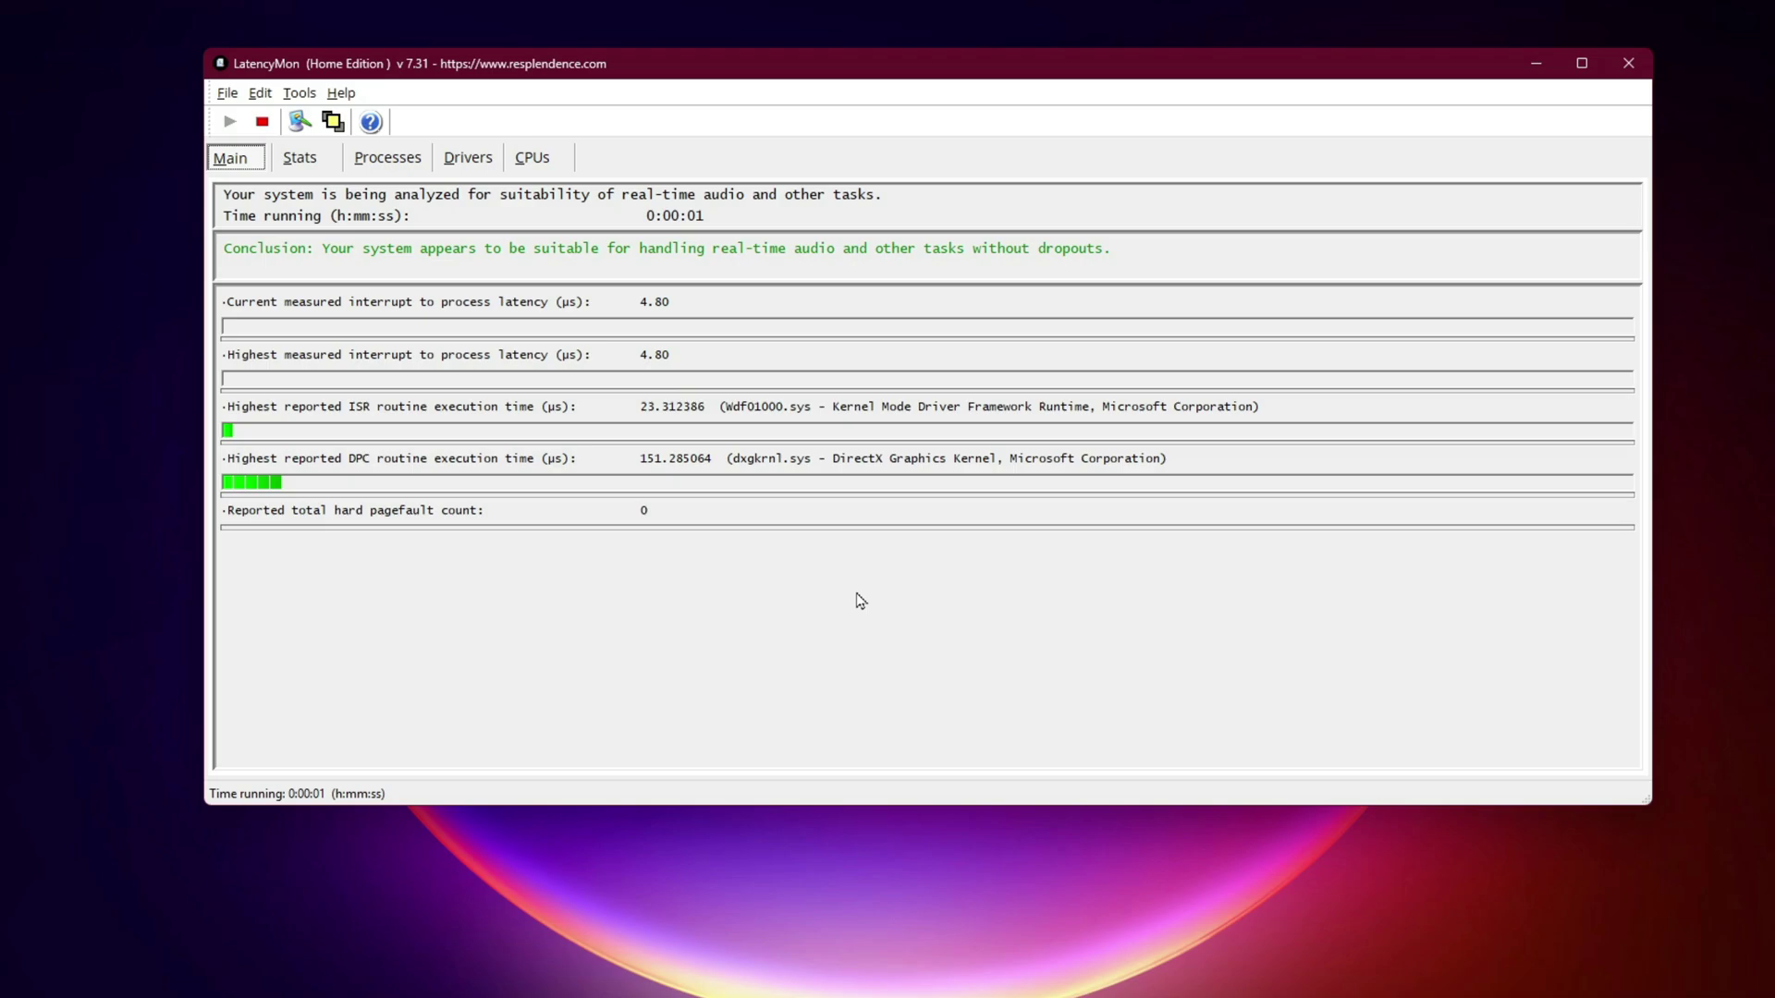